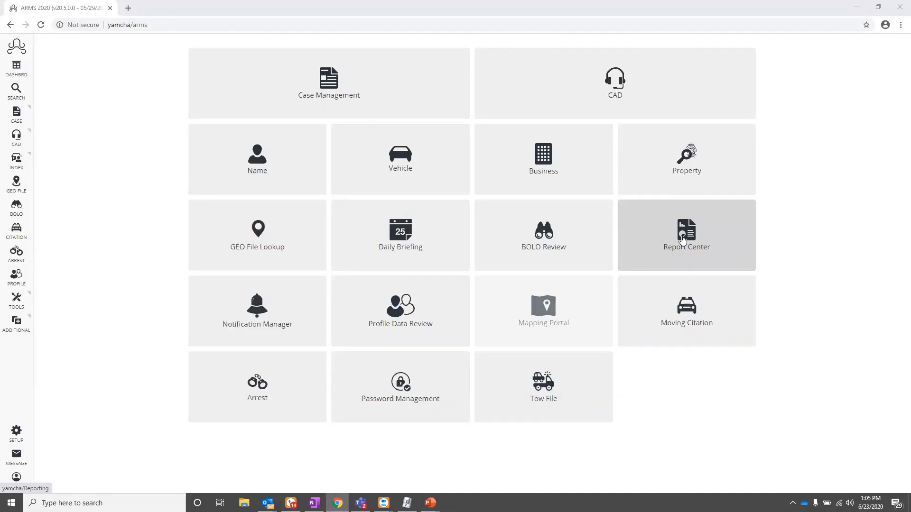
# - Open the Report Center to reach the Reporting page with Recently Accessed and Popular reports
pyautogui.click(682, 239)
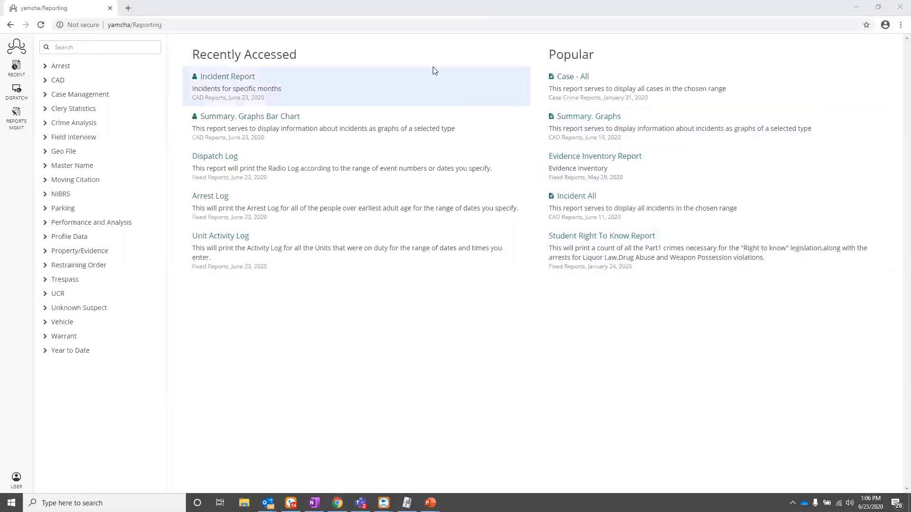
pyautogui.click(89, 82)
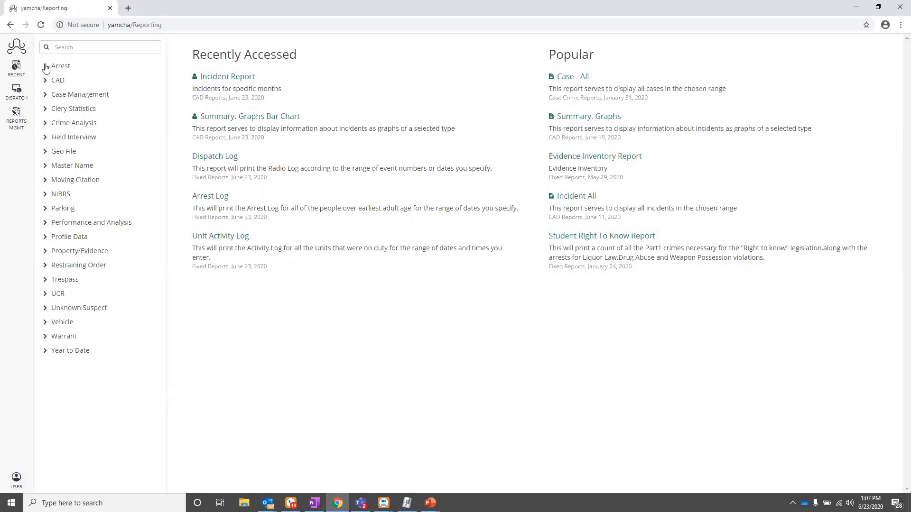
# - Browse the Arrest and CAD canned report lists and open the CAD Dispatch Log report
pyautogui.click(46, 67)
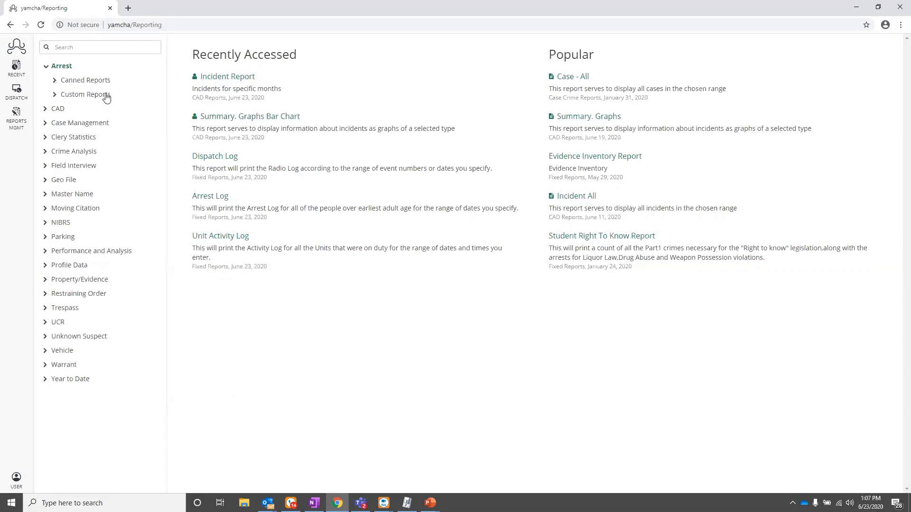
pyautogui.click(55, 81)
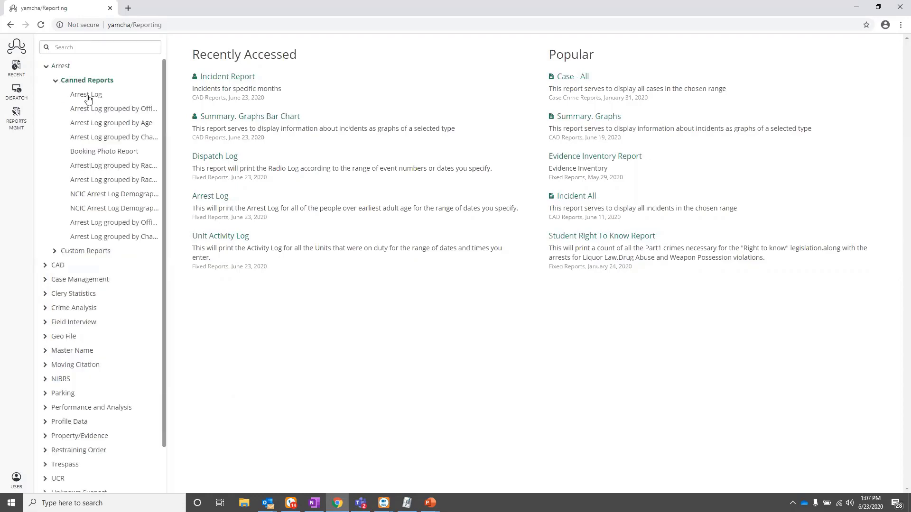
pyautogui.click(55, 81)
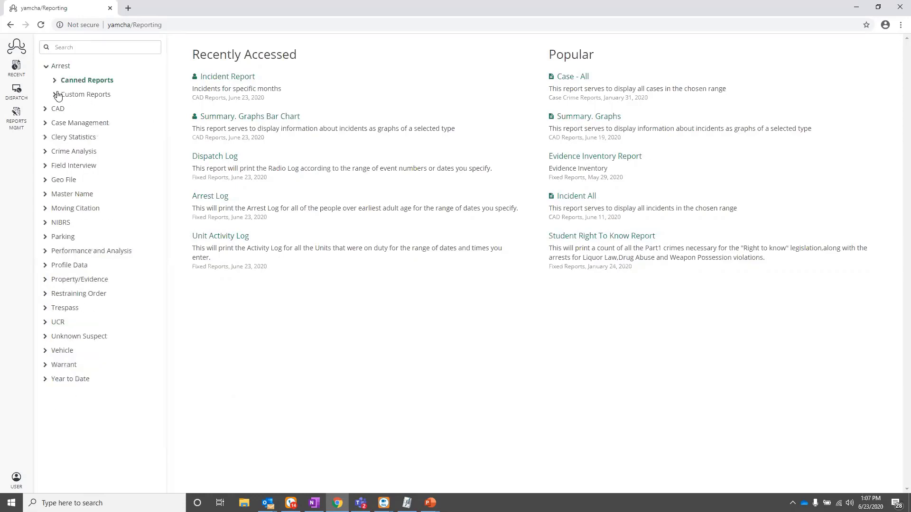
pyautogui.click(46, 110)
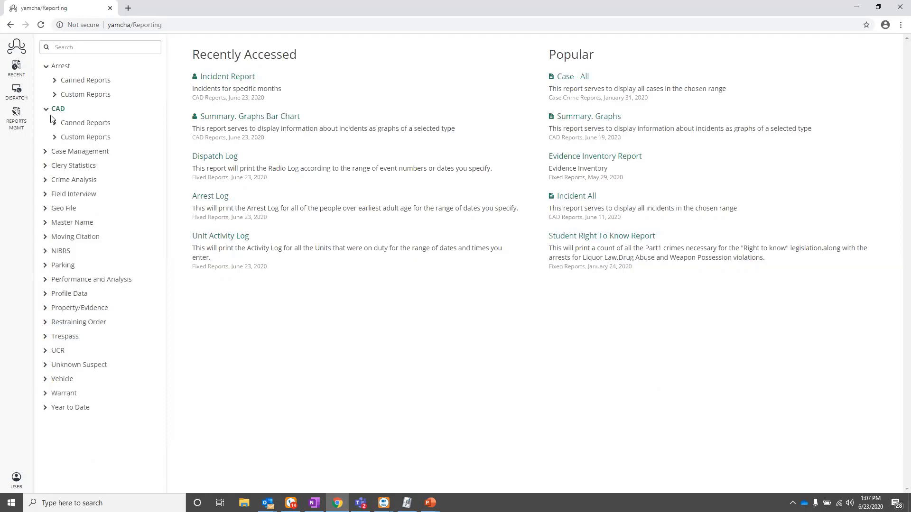
pyautogui.click(56, 123)
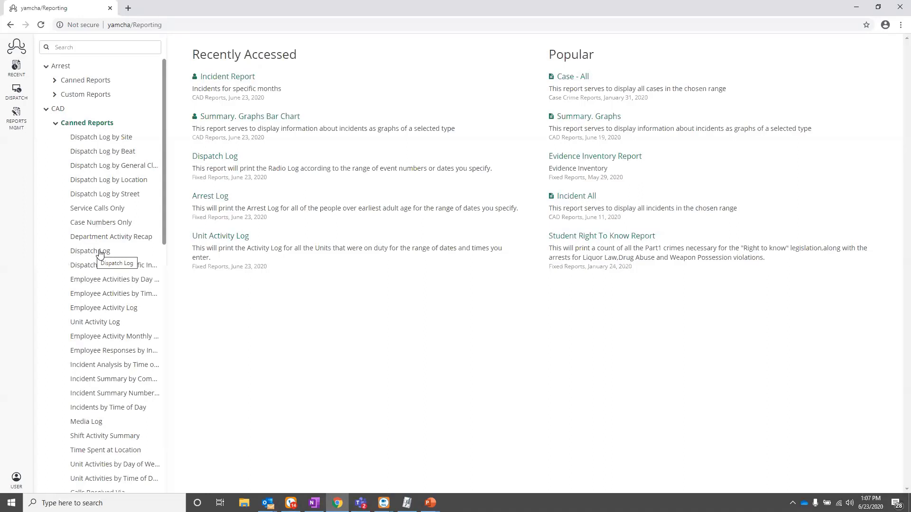
pyautogui.click(47, 110)
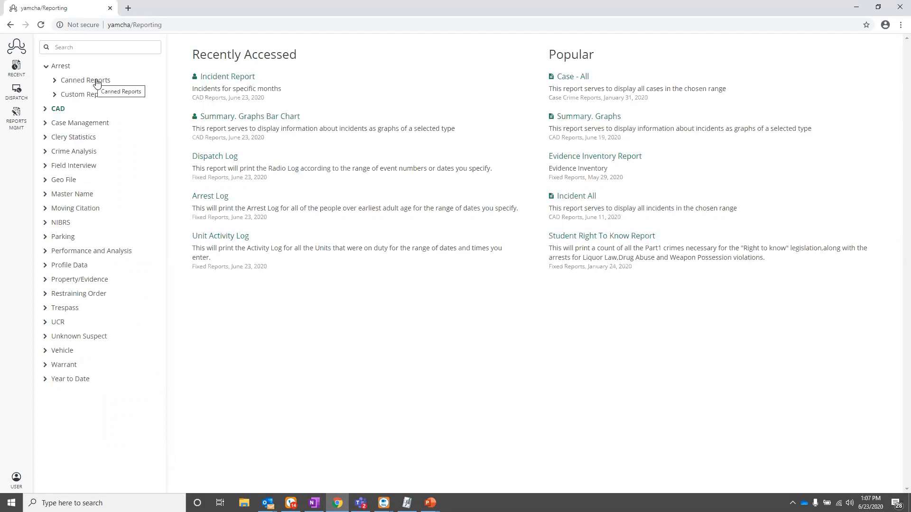
pyautogui.click(46, 110)
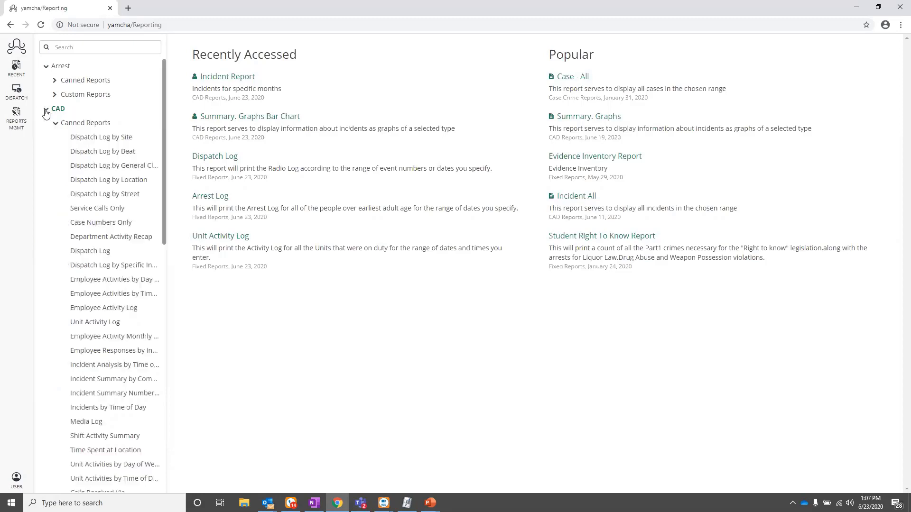
pyautogui.click(103, 253)
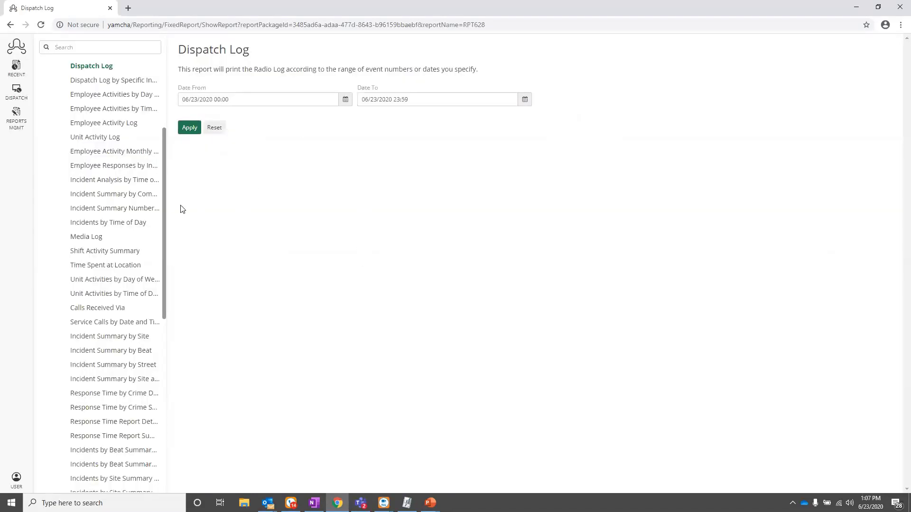
# - Set Date From to June 1, 2020 and apply, producing a seven-page Dispatch Log through 06/23/2020 23:59
pyautogui.scroll(1, 79, 158)
pyautogui.scroll(1, 79, 158)
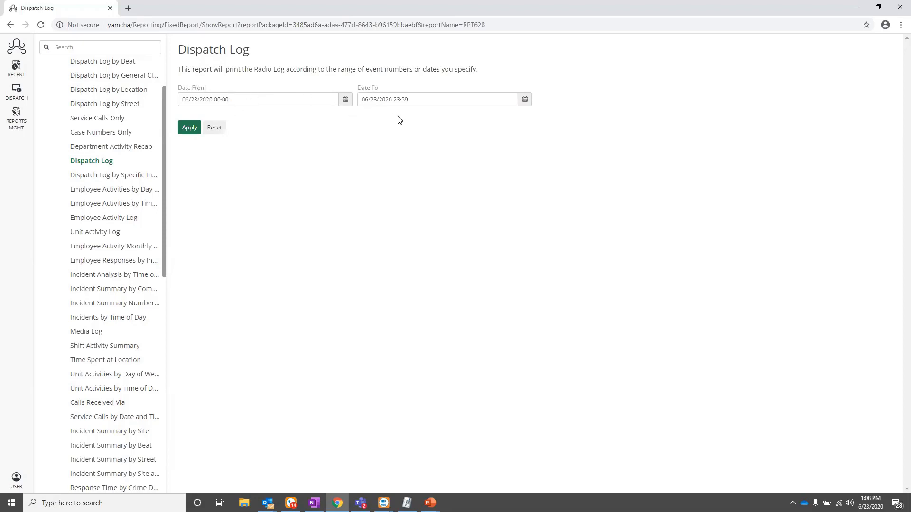
pyautogui.click(345, 99)
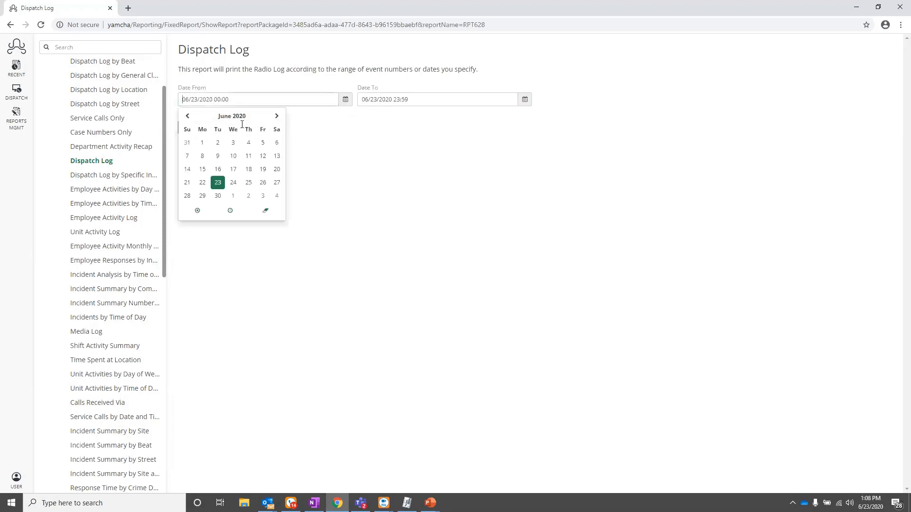
pyautogui.click(203, 143)
pyautogui.click(508, 136)
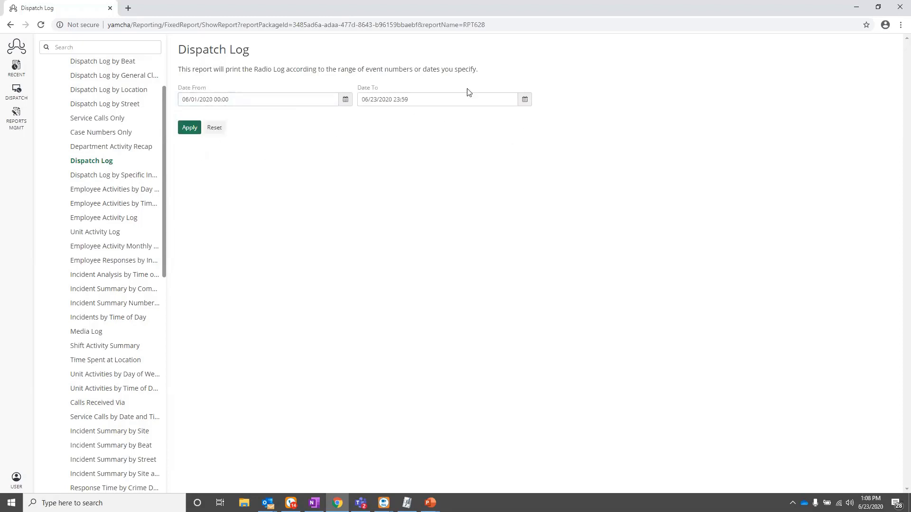
pyautogui.click(188, 132)
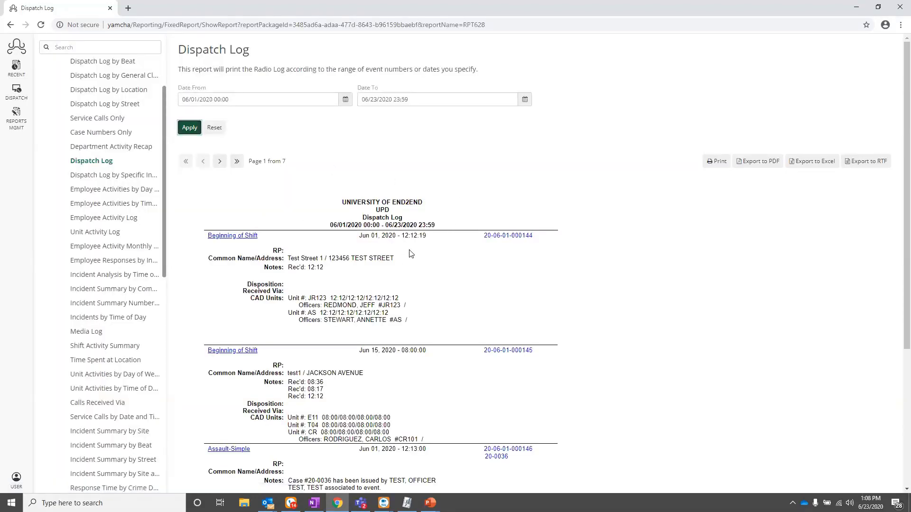
# - Reset the Dispatch Log to clear both date range fields
pyautogui.scroll(3, 99, 238)
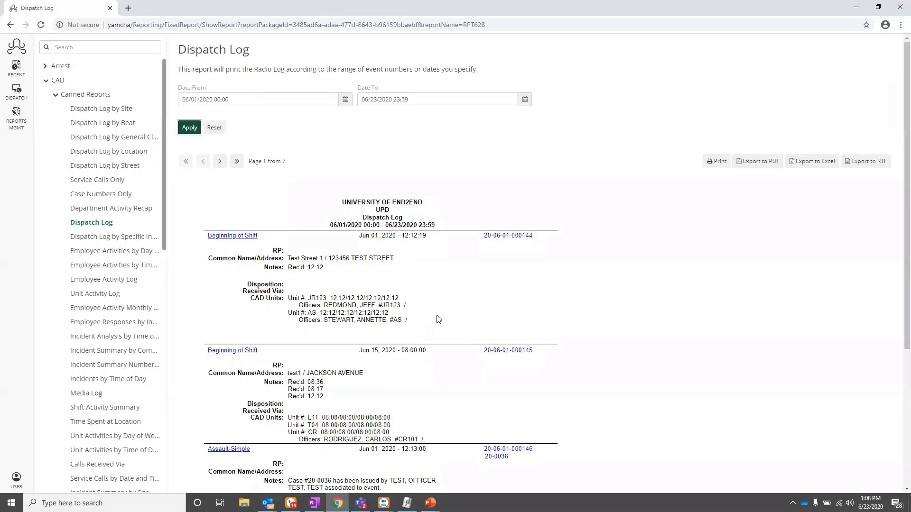
pyautogui.click(215, 128)
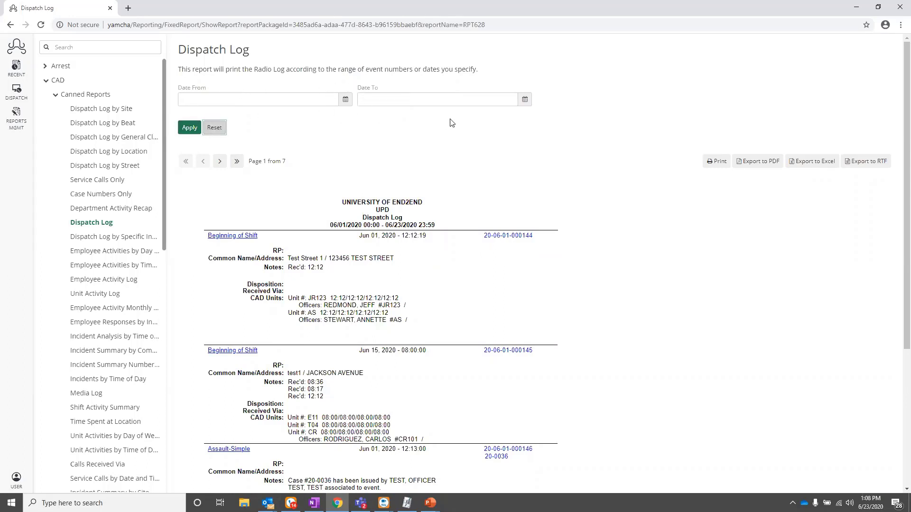
pyautogui.scroll(-1, 458, 275)
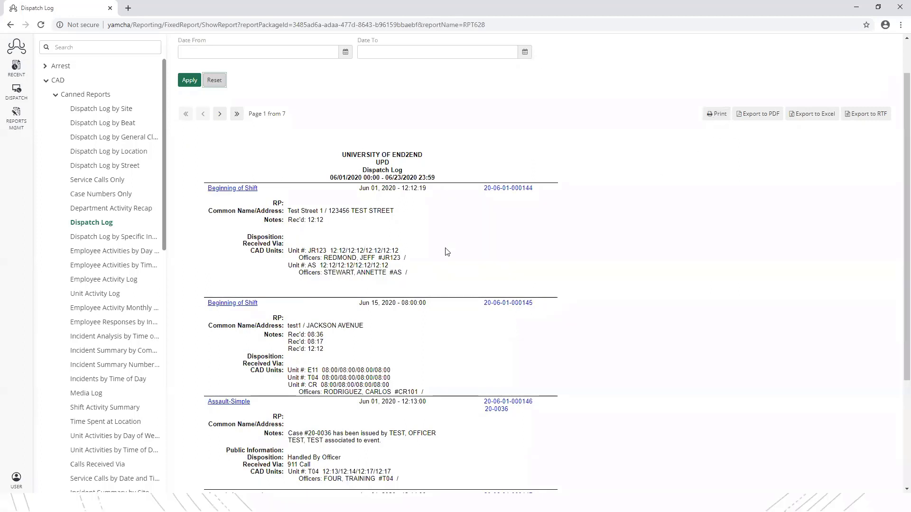
# - Page through the Dispatch Log report, ending on page 2 of 7
pyautogui.scroll(-3, 428, 258)
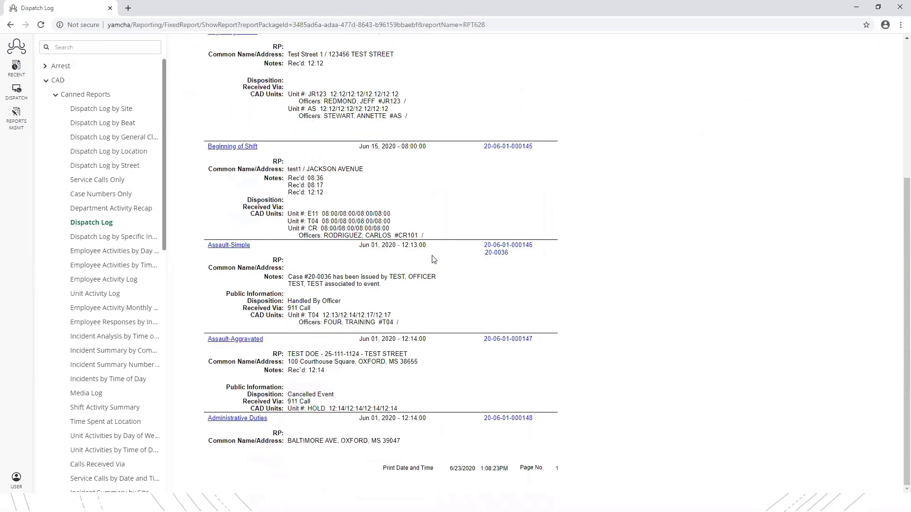
pyautogui.scroll(5, 427, 258)
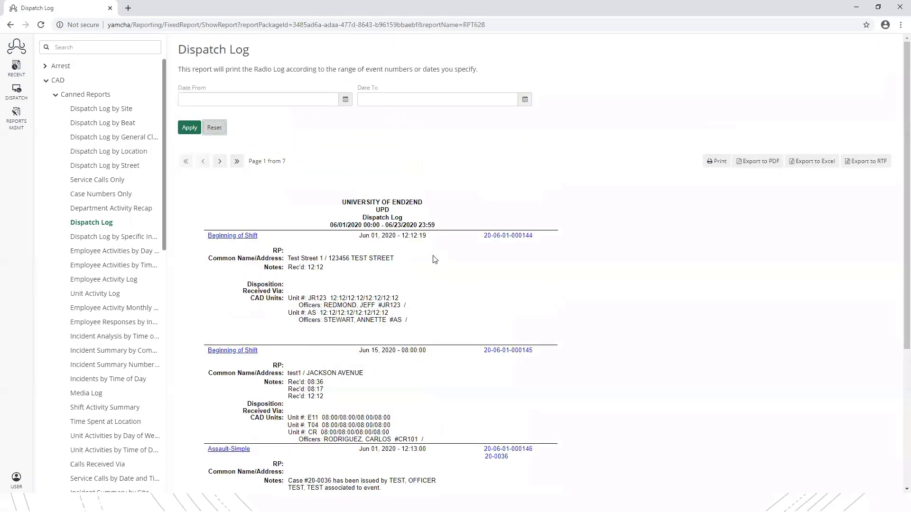
pyautogui.click(220, 162)
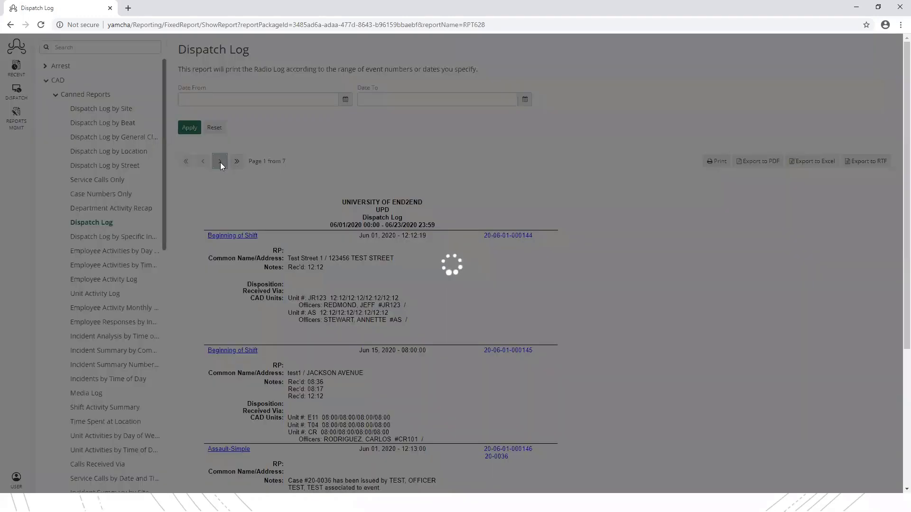
pyautogui.scroll(-4, 344, 240)
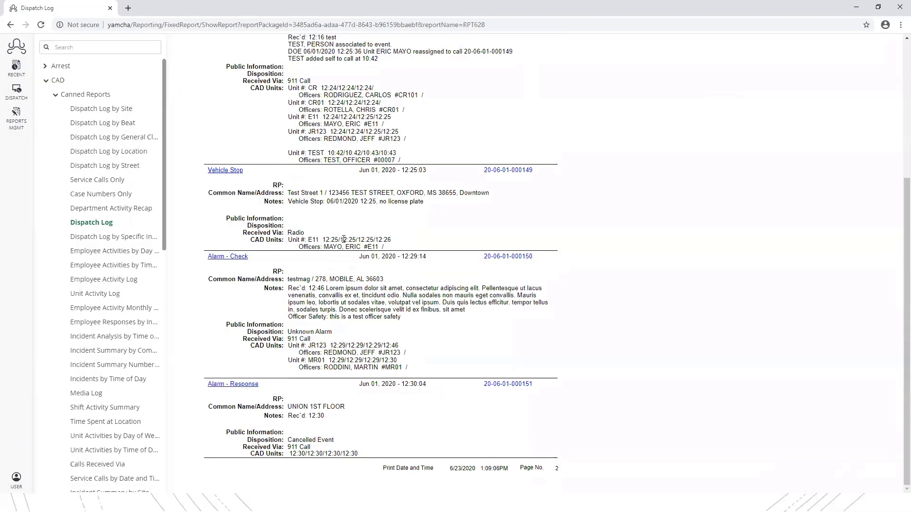
pyautogui.scroll(4, 502, 384)
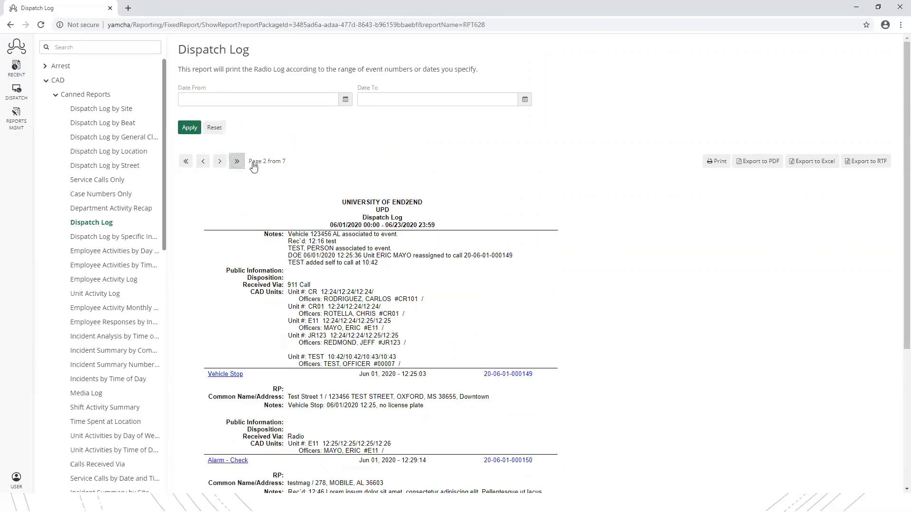
pyautogui.click(237, 162)
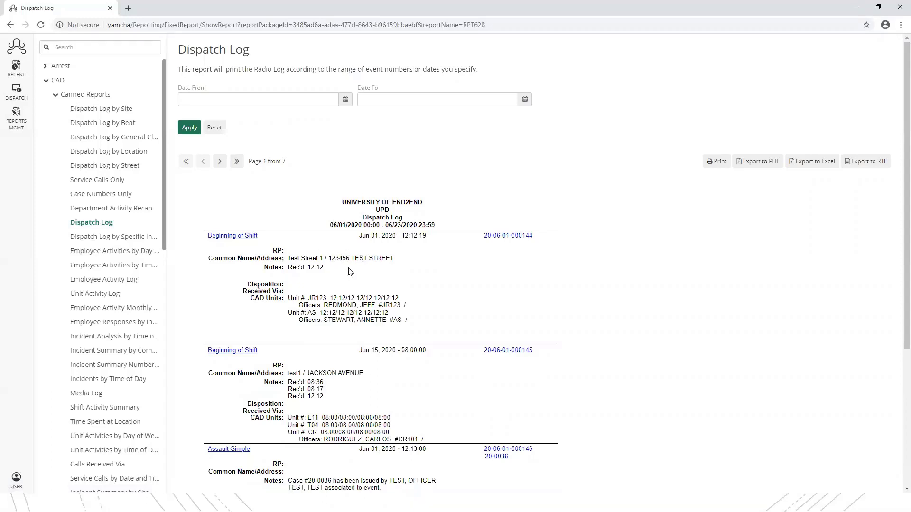
# - Start a new custom Incident report from the CAD Reports custom group, listing 2292 records
pyautogui.click(55, 95)
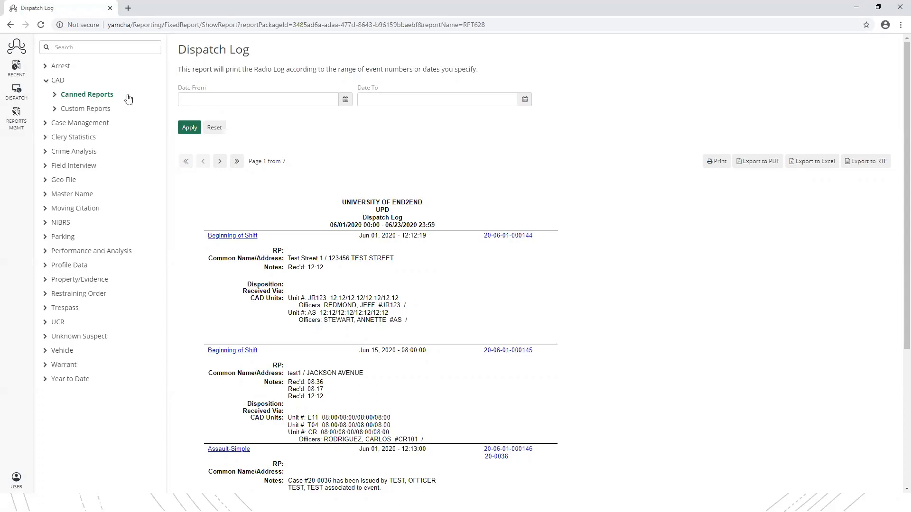
pyautogui.click(45, 123)
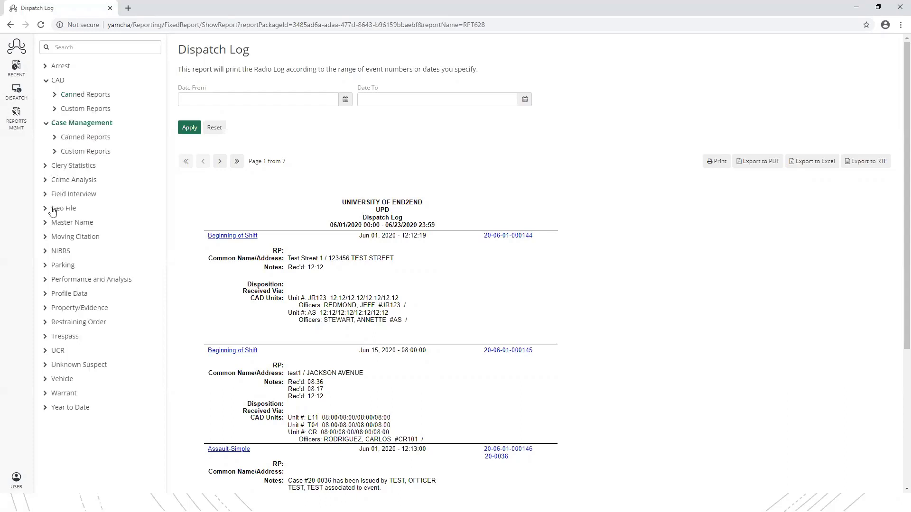
pyautogui.click(45, 124)
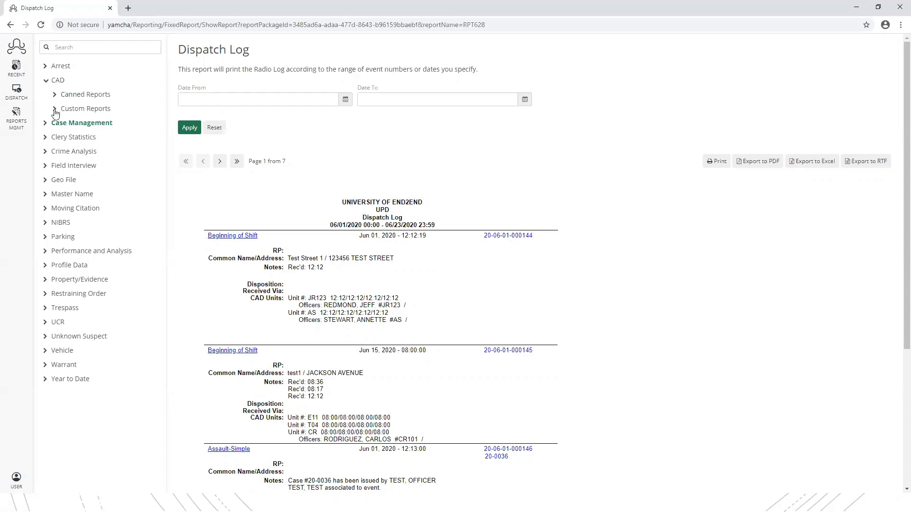
pyautogui.click(55, 109)
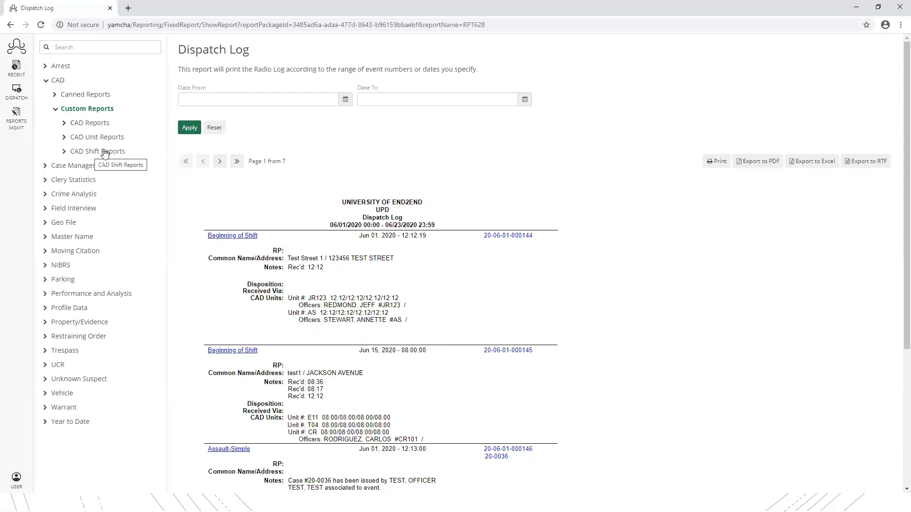
pyautogui.click(65, 124)
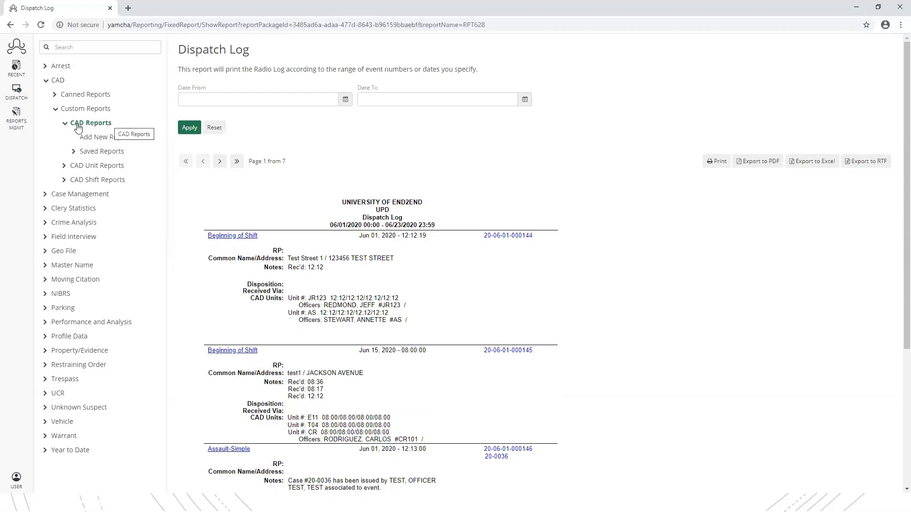
pyautogui.click(100, 138)
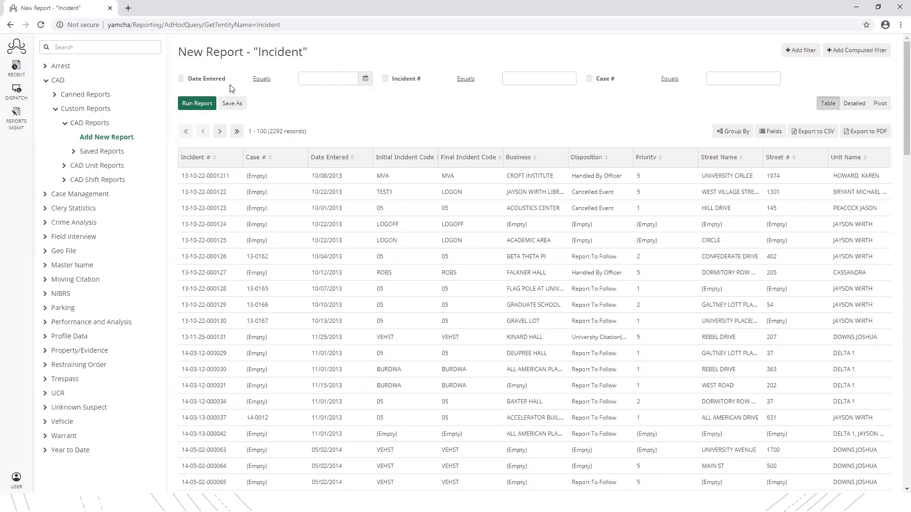
# - Check the Date Entered comparison options, leave them unchanged, and remove the Case # filter
pyautogui.click(261, 80)
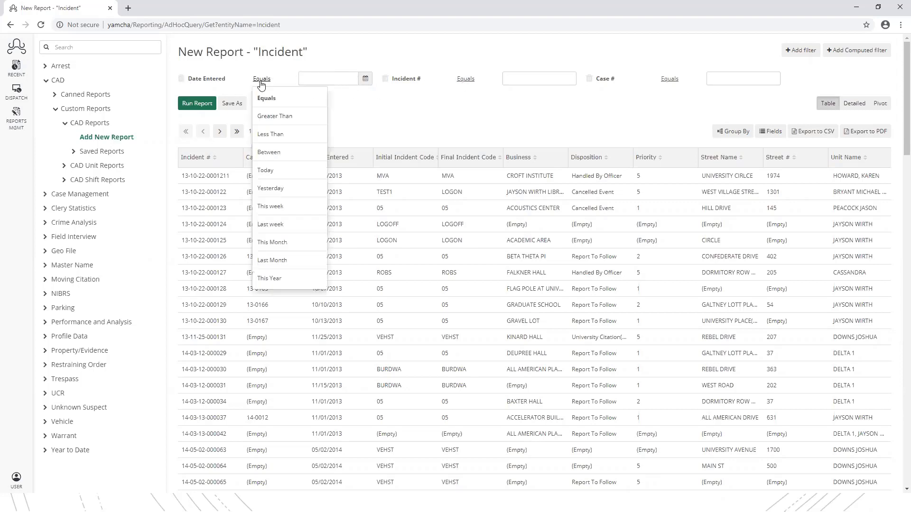
pyautogui.click(379, 107)
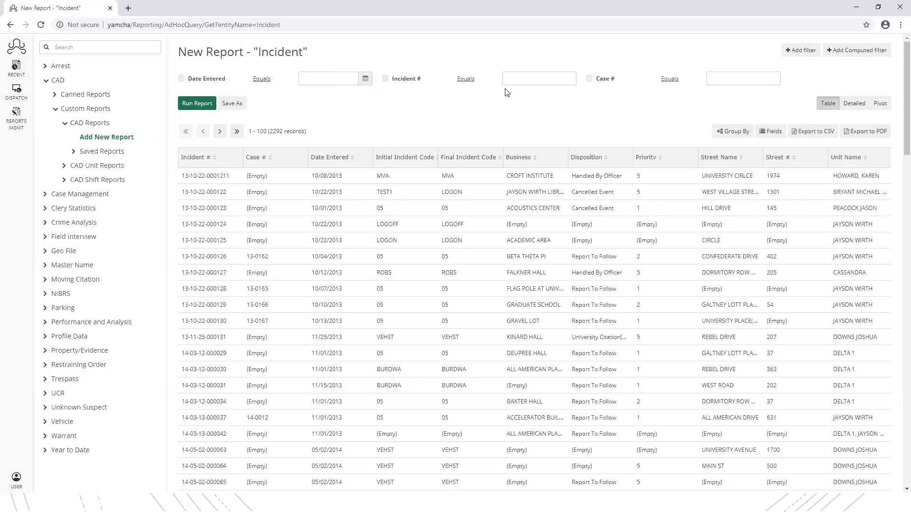
pyautogui.click(590, 79)
# - Tick Beat Code in the list of fields to filter on
pyautogui.click(798, 55)
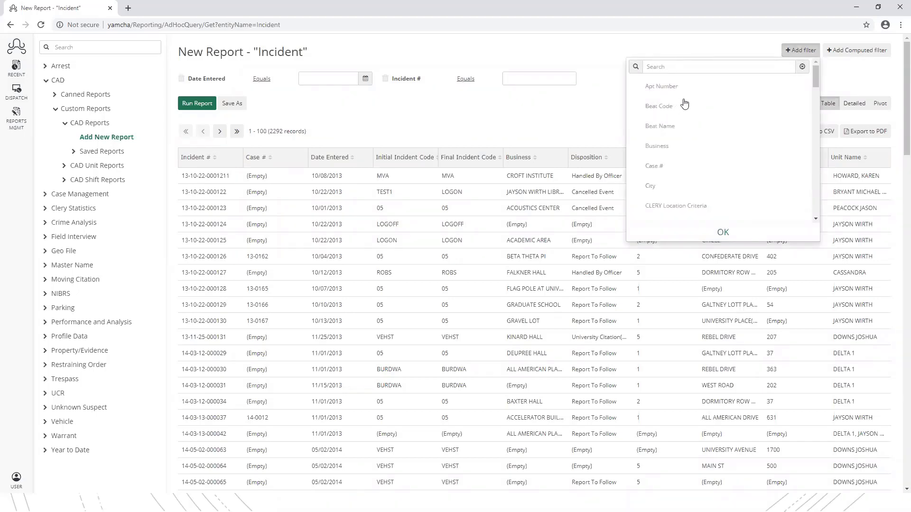
pyautogui.scroll(-3, 669, 99)
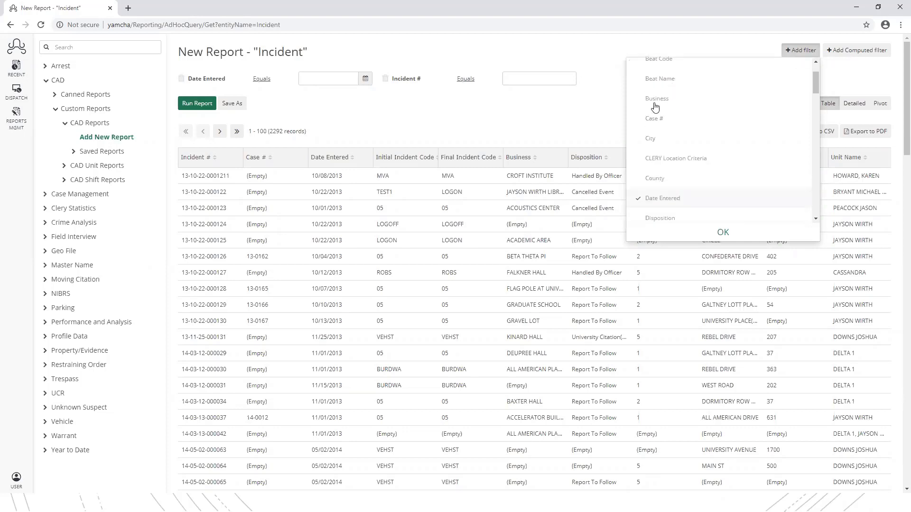
pyautogui.scroll(-6, 664, 114)
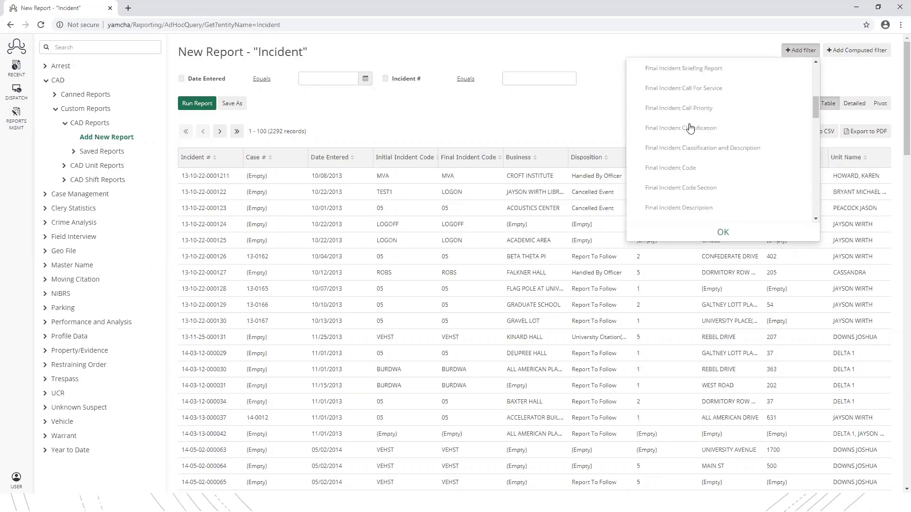
pyautogui.scroll(9, 697, 131)
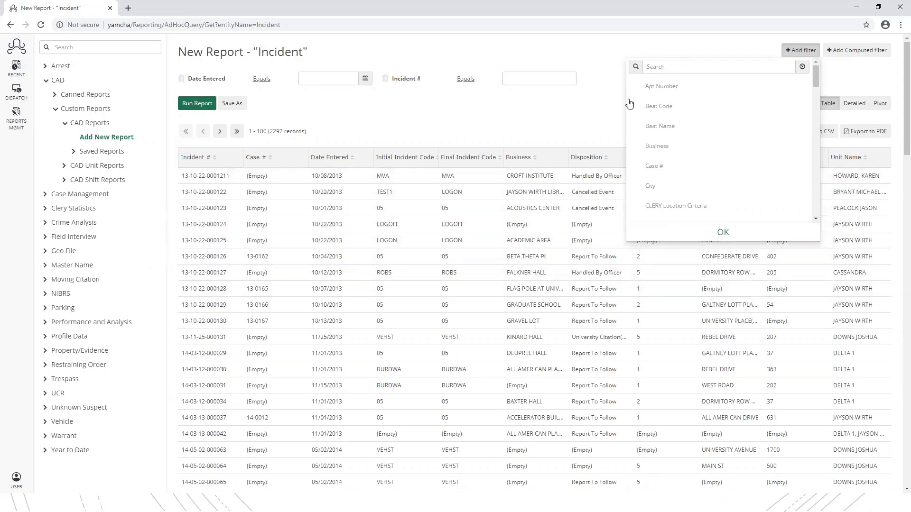
# - Add the Beat Code filter and limit it to beat 1 - 1
pyautogui.click(722, 231)
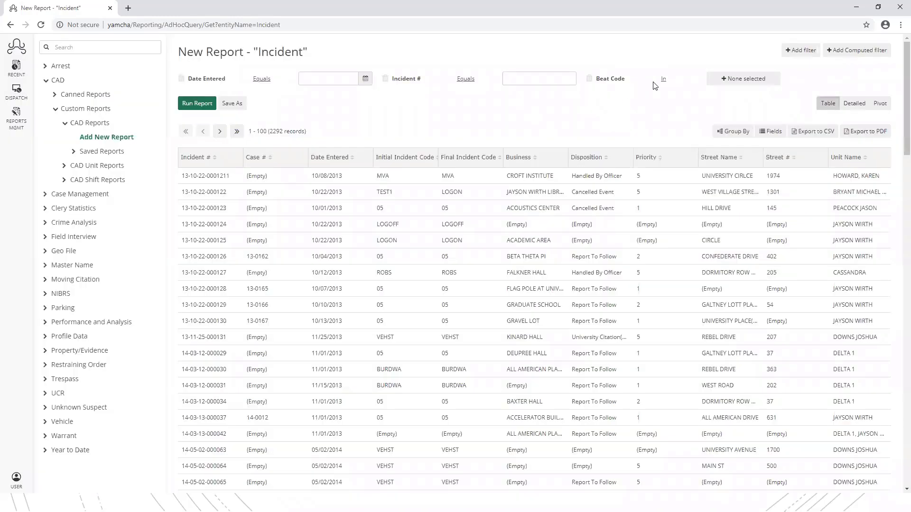
pyautogui.click(726, 80)
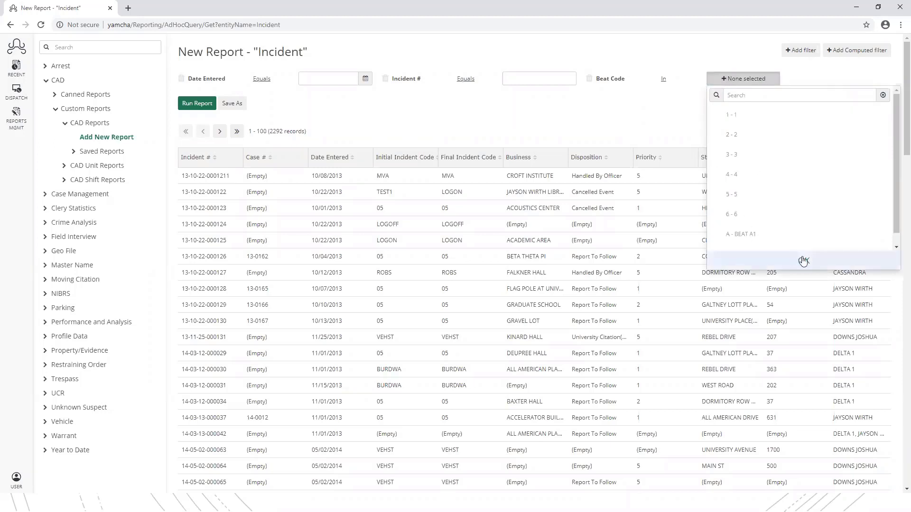
pyautogui.click(737, 122)
pyautogui.click(804, 261)
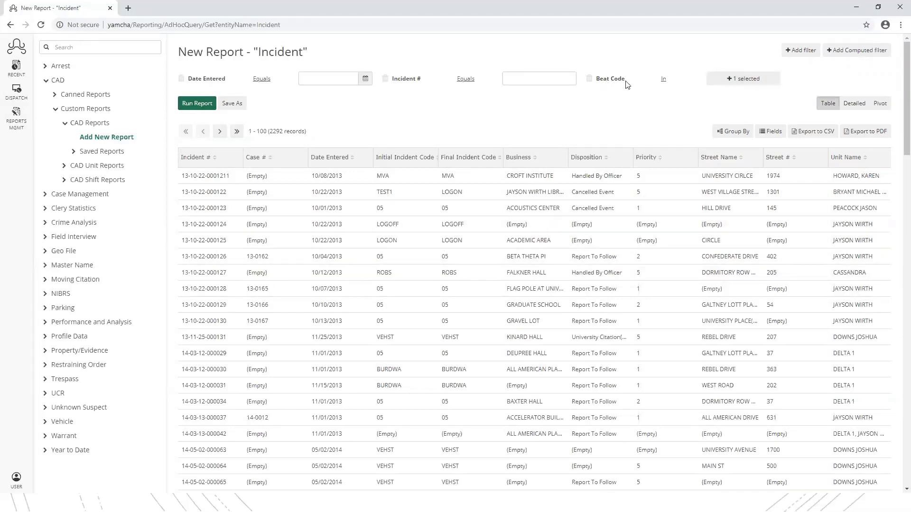
# - Delete the Beat Code filter, leaving Date Entered and Incident # filters
pyautogui.click(589, 80)
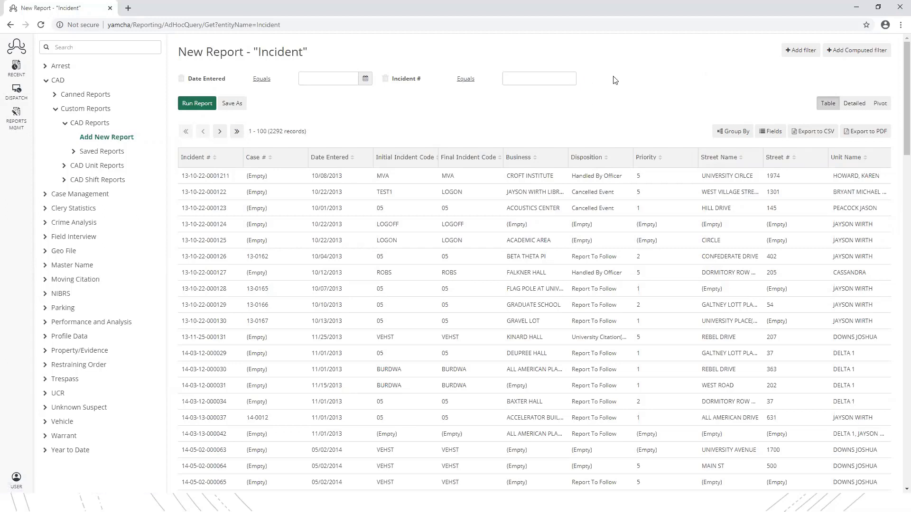
pyautogui.click(797, 51)
pyautogui.click(702, 43)
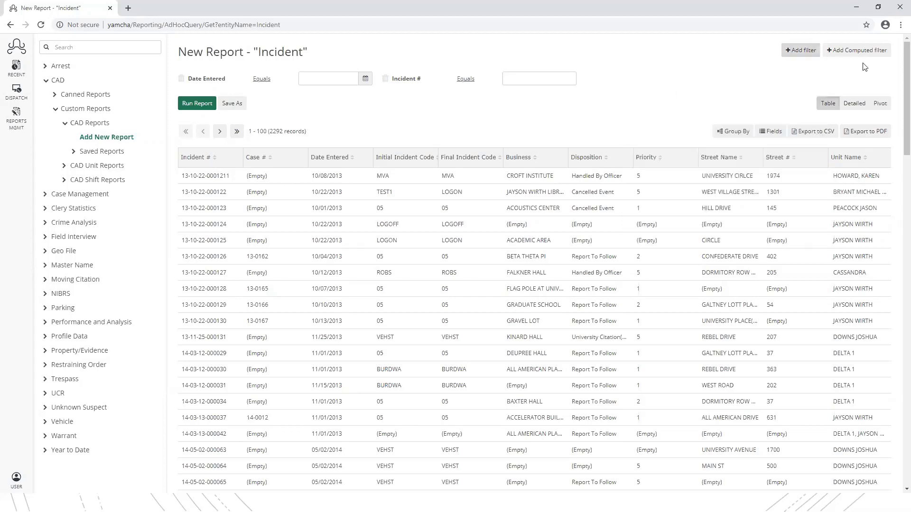
pyautogui.click(838, 53)
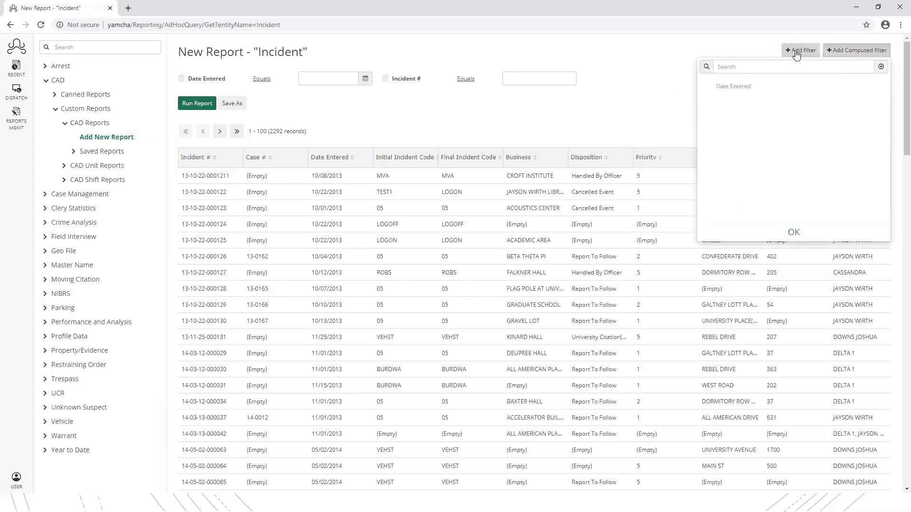
pyautogui.click(740, 89)
pyautogui.click(794, 234)
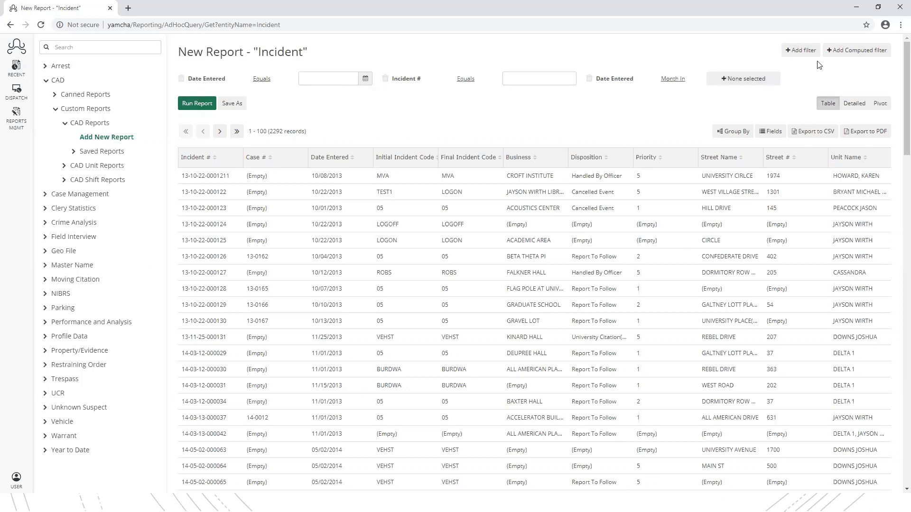
pyautogui.click(742, 79)
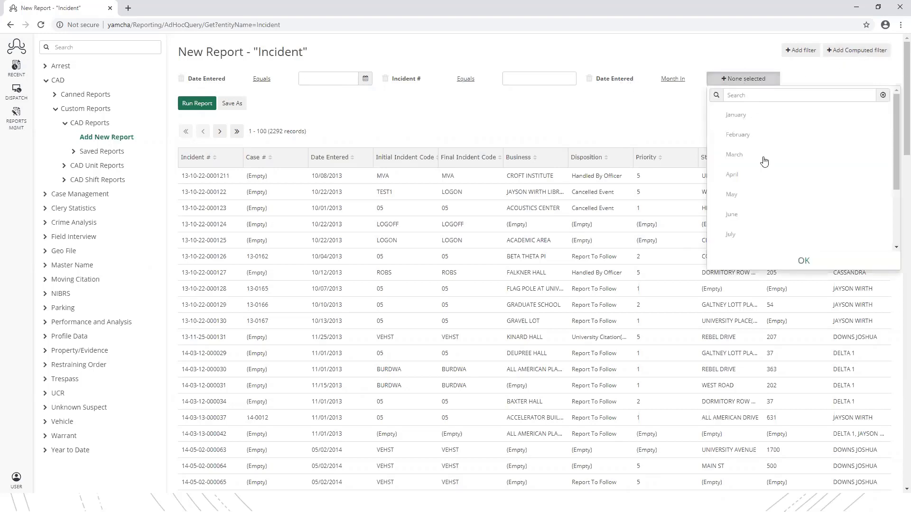
pyautogui.click(681, 80)
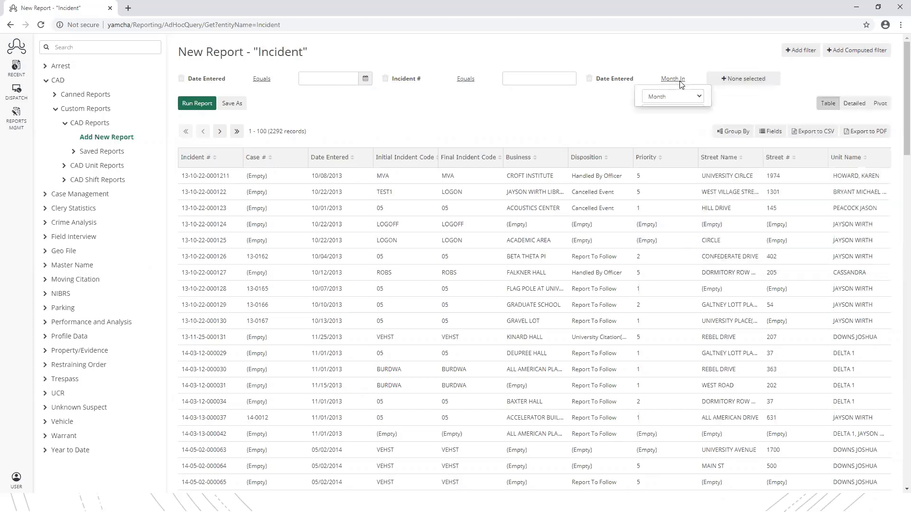
pyautogui.click(701, 99)
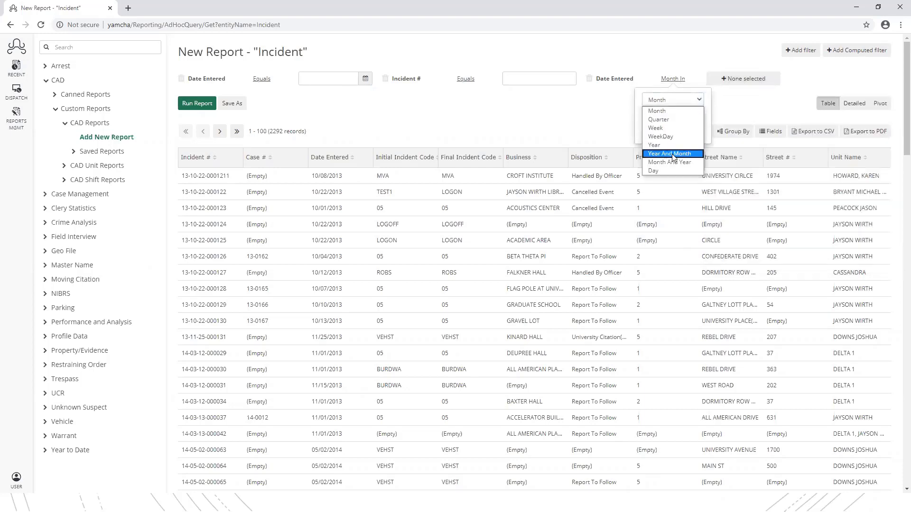
pyautogui.click(673, 153)
pyautogui.click(703, 116)
pyautogui.click(703, 116)
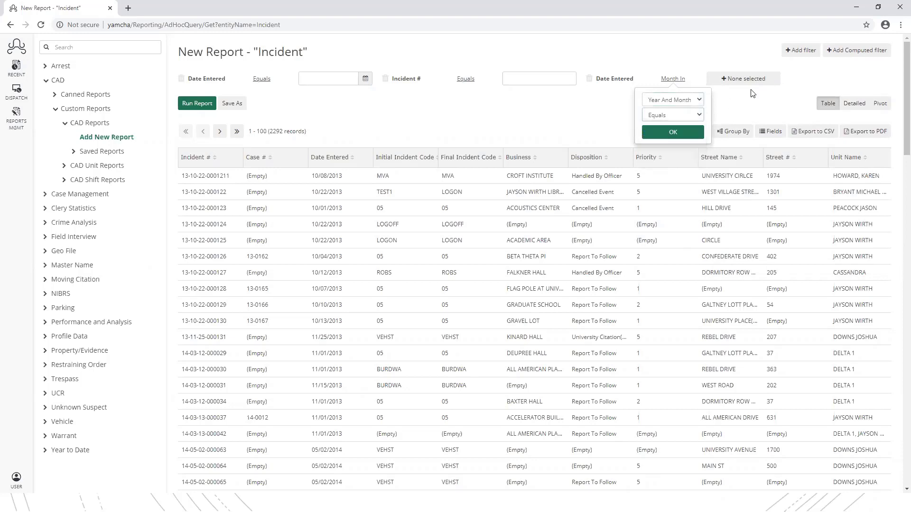
pyautogui.click(748, 80)
pyautogui.click(737, 116)
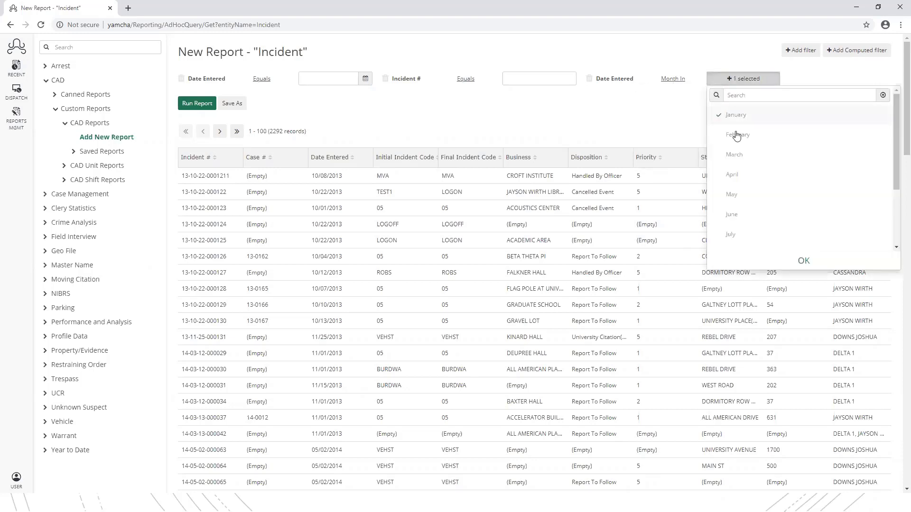
pyautogui.click(737, 135)
pyautogui.click(737, 156)
pyautogui.click(734, 175)
pyautogui.click(792, 262)
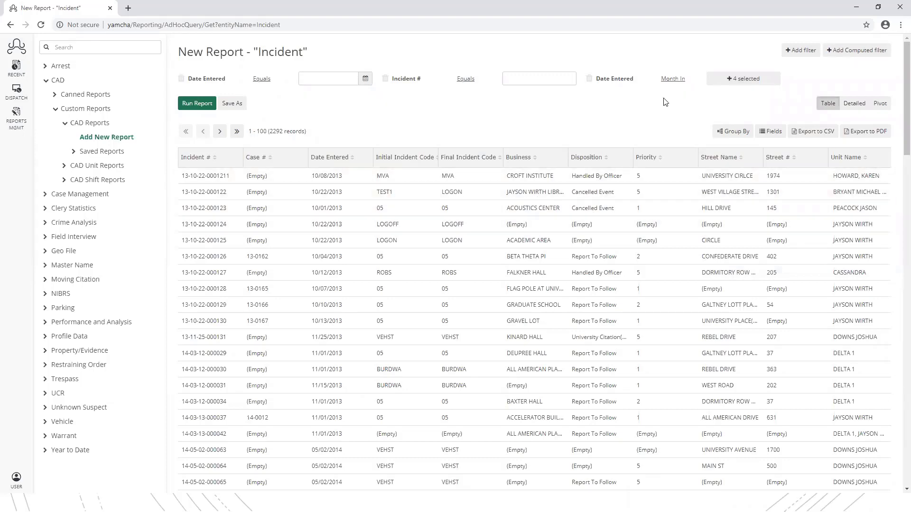
pyautogui.click(589, 78)
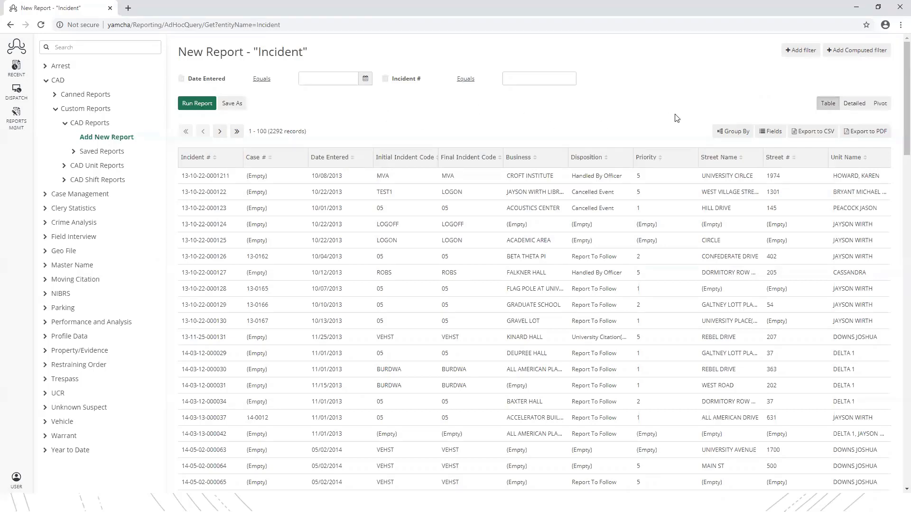
pyautogui.click(725, 133)
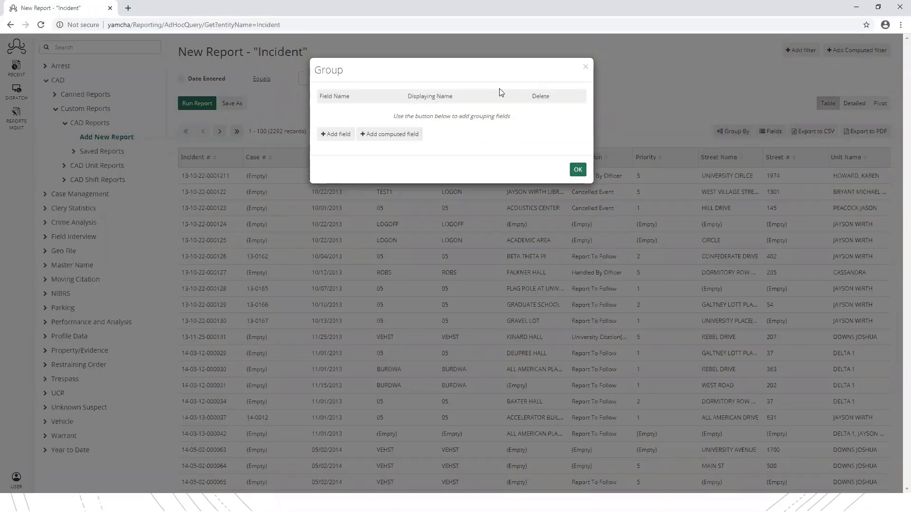
pyautogui.click(335, 137)
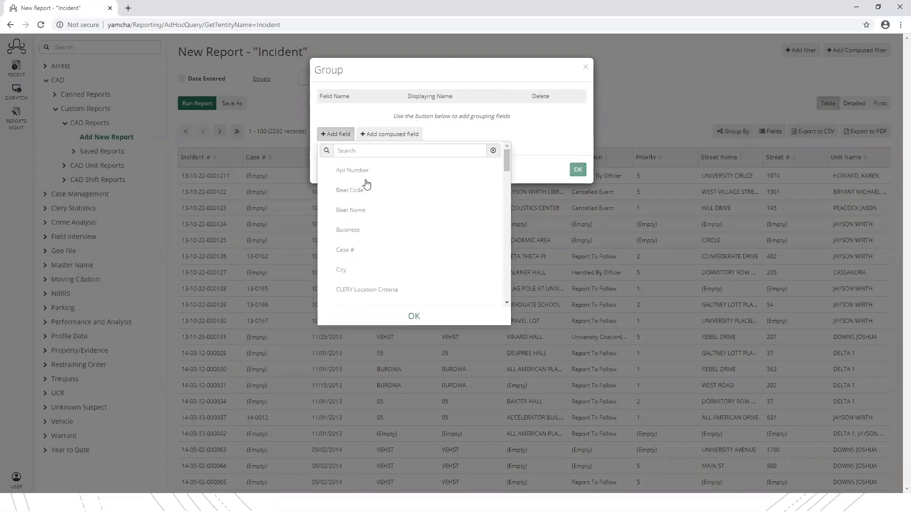
pyautogui.scroll(-1, 371, 189)
pyautogui.scroll(-3, 373, 188)
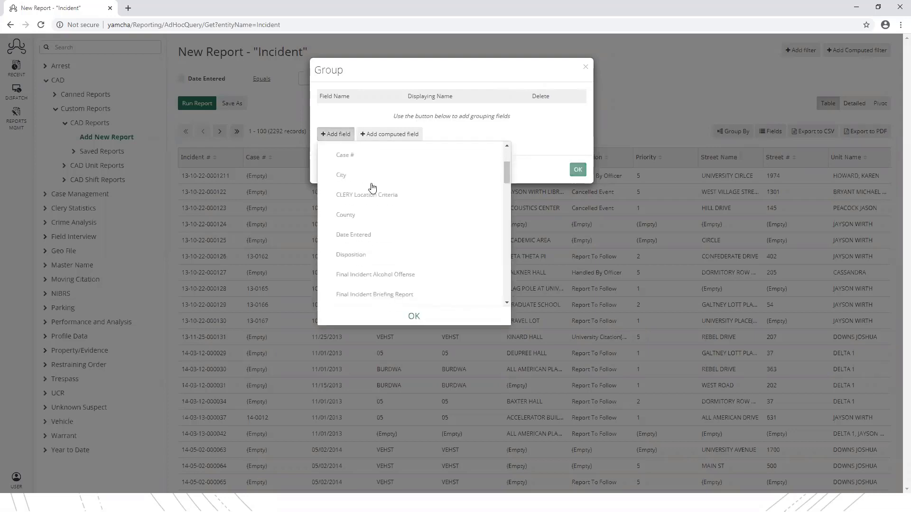
pyautogui.scroll(-1, 389, 223)
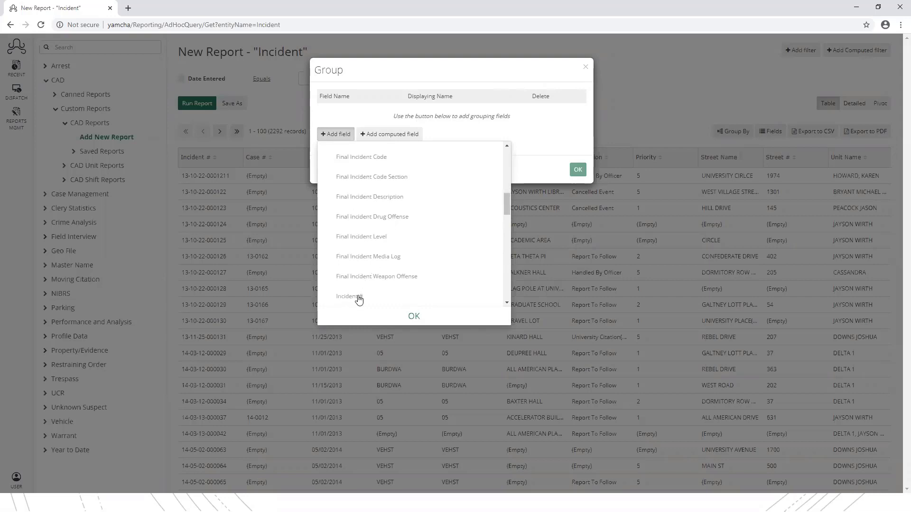
pyautogui.click(354, 297)
pyautogui.click(414, 316)
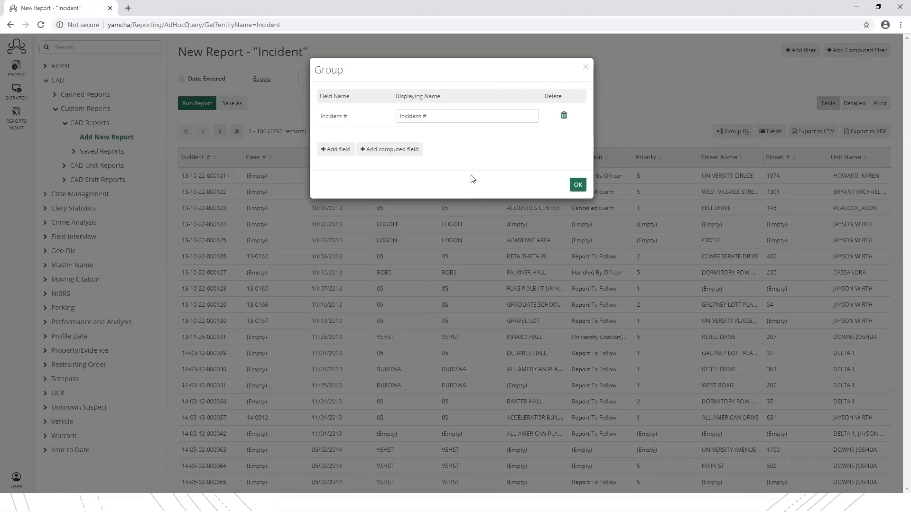
pyautogui.click(577, 186)
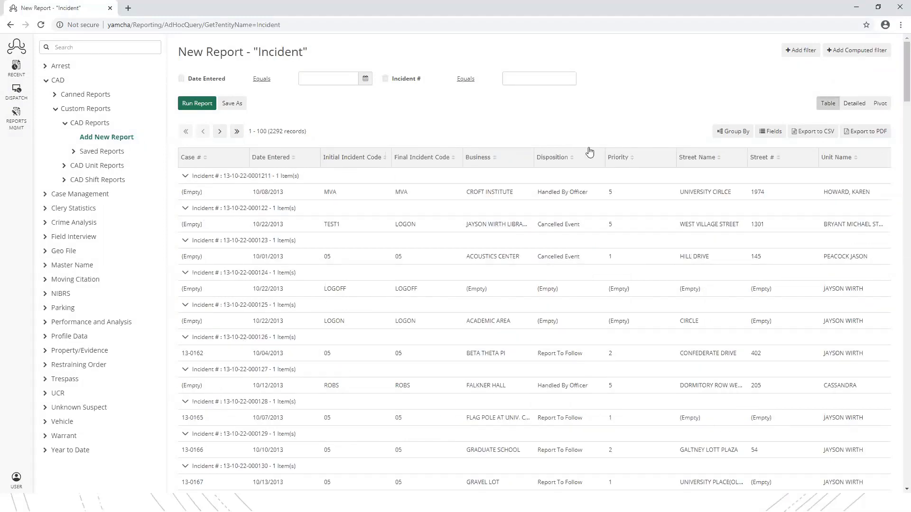
pyautogui.click(731, 133)
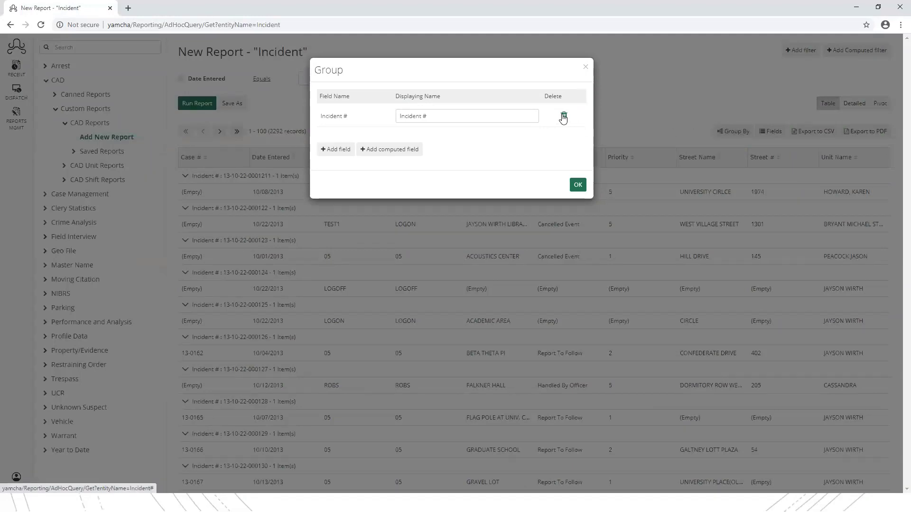
pyautogui.click(564, 116)
pyautogui.click(578, 169)
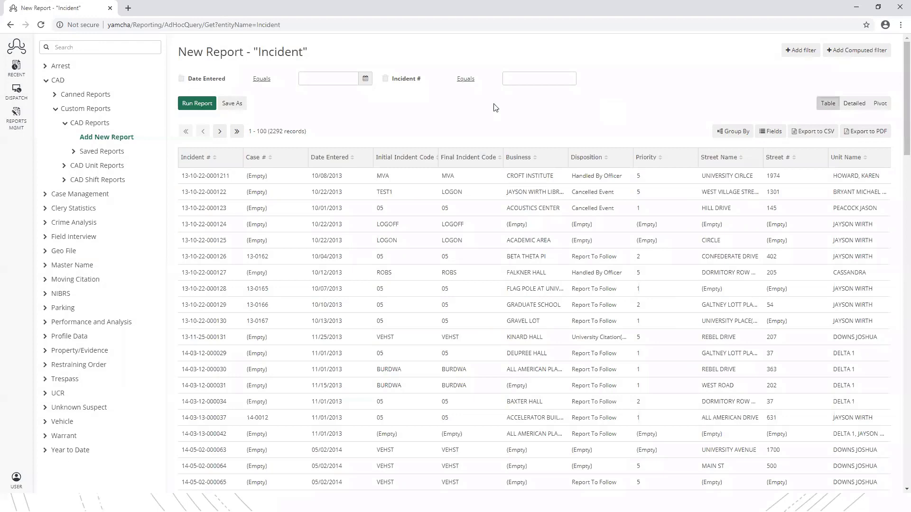
# - Remove the Unit Name and Street # fields from the report
pyautogui.click(771, 135)
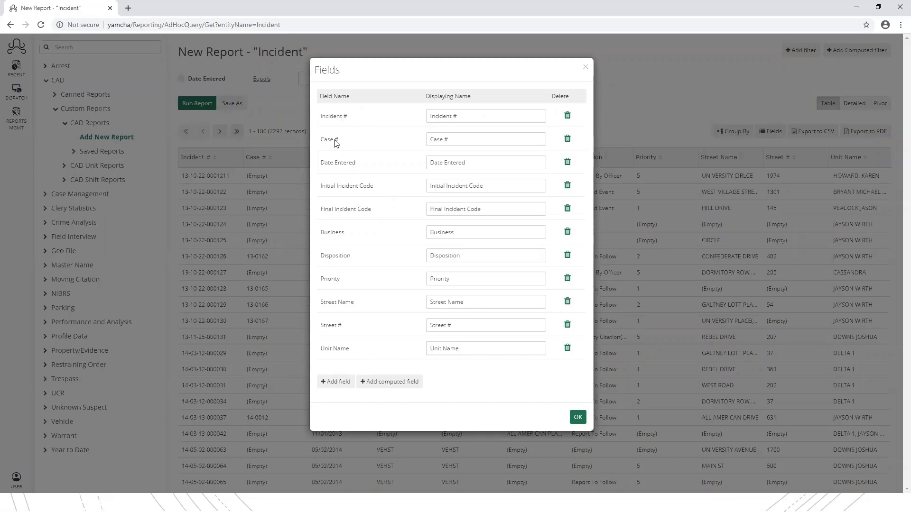
pyautogui.click(567, 349)
pyautogui.click(567, 325)
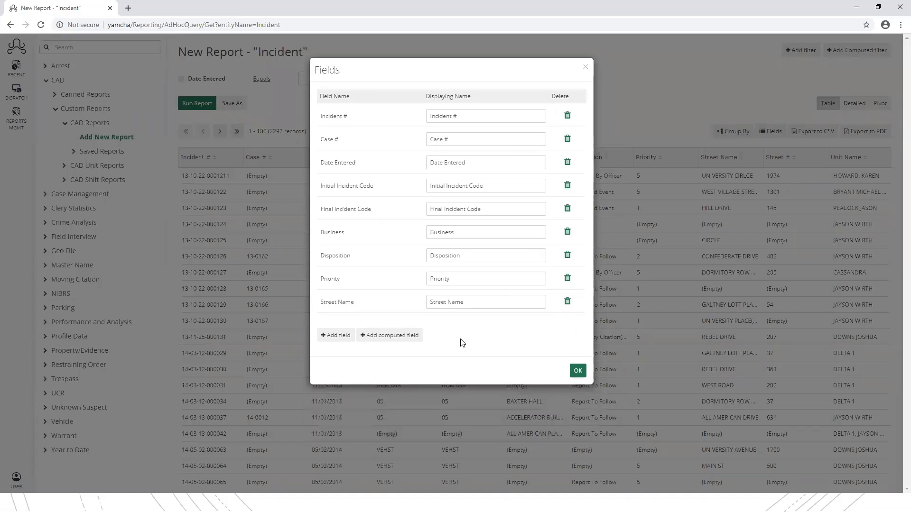
# - Add Location Detail and Notes to the report fields and drop Priority
pyautogui.click(333, 340)
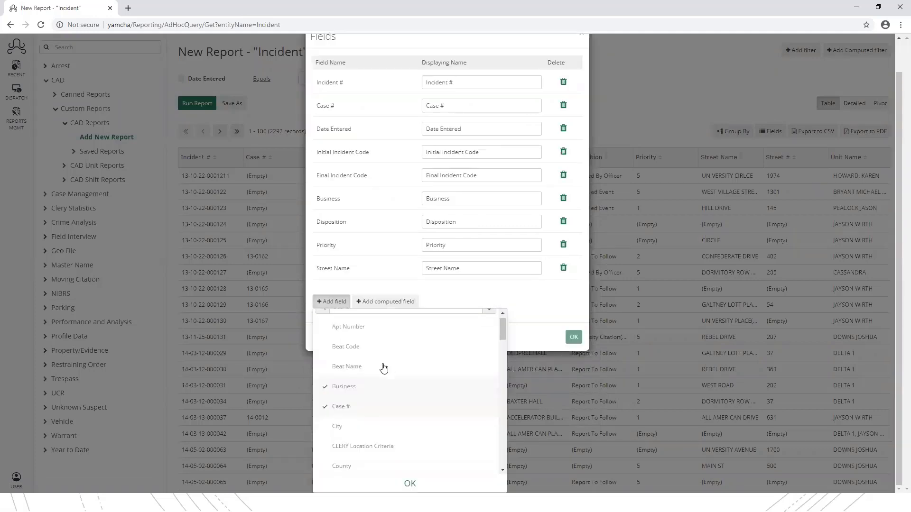
pyautogui.scroll(-2, 383, 367)
pyautogui.scroll(-1, 385, 360)
pyautogui.scroll(-1, 382, 356)
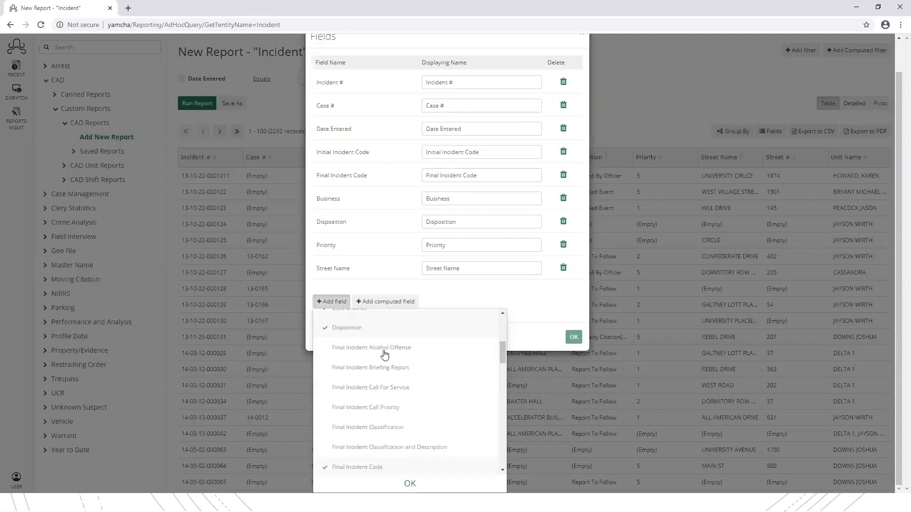
pyautogui.scroll(-2, 366, 361)
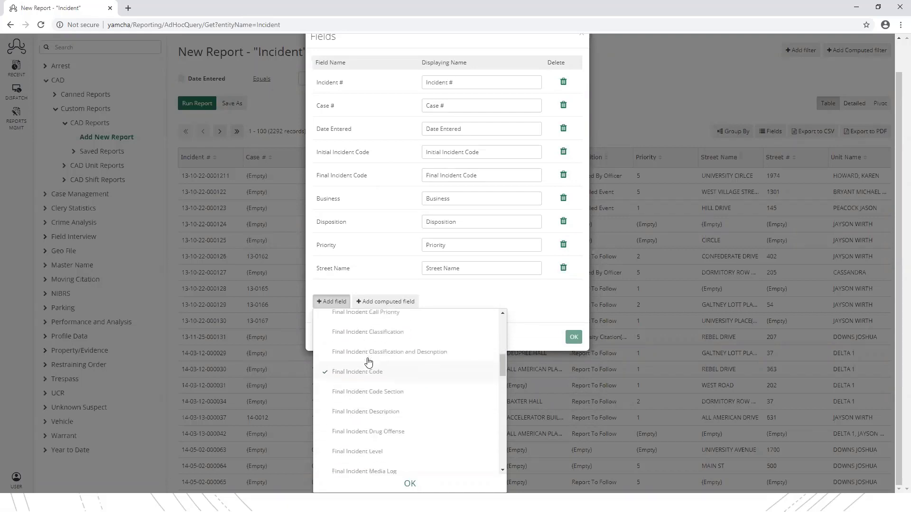
pyautogui.scroll(-4, 382, 364)
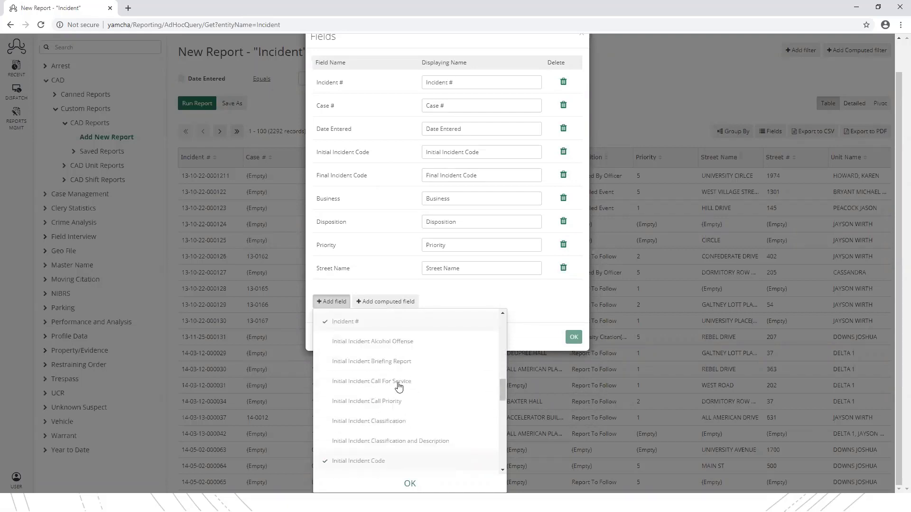
pyautogui.scroll(-2, 394, 370)
pyautogui.scroll(-1, 404, 374)
pyautogui.scroll(-1, 413, 379)
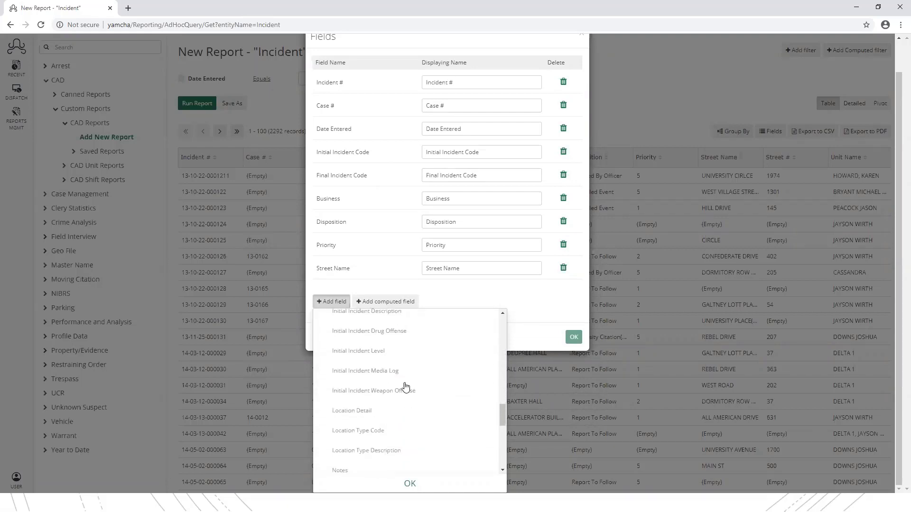
pyautogui.click(365, 414)
pyautogui.scroll(-2, 384, 451)
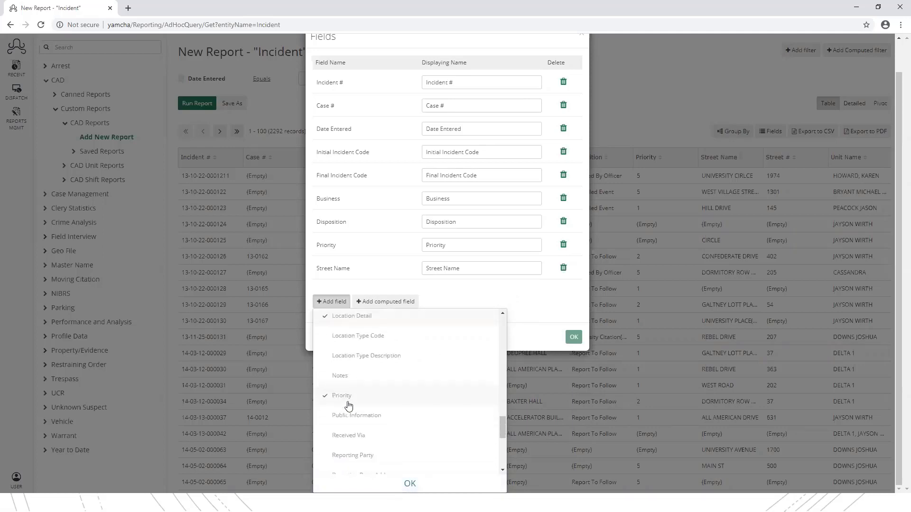
pyautogui.click(348, 377)
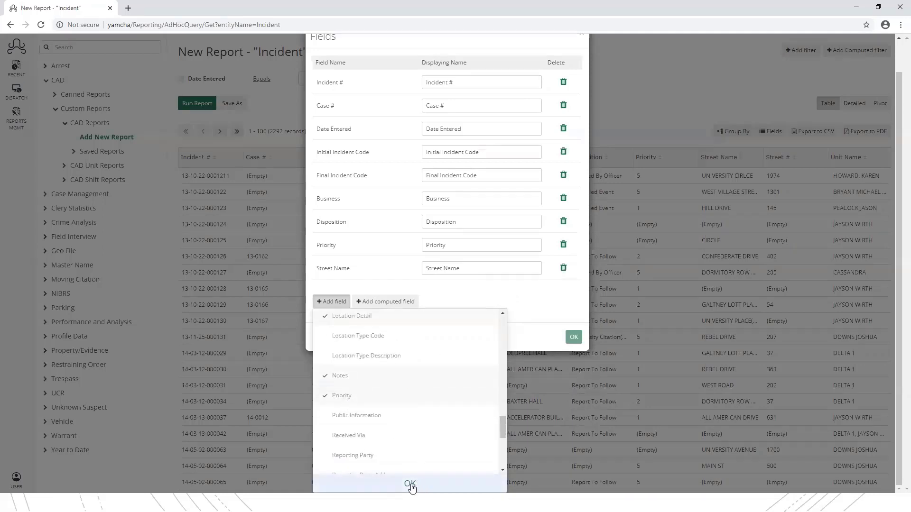
pyautogui.click(325, 397)
pyautogui.click(410, 484)
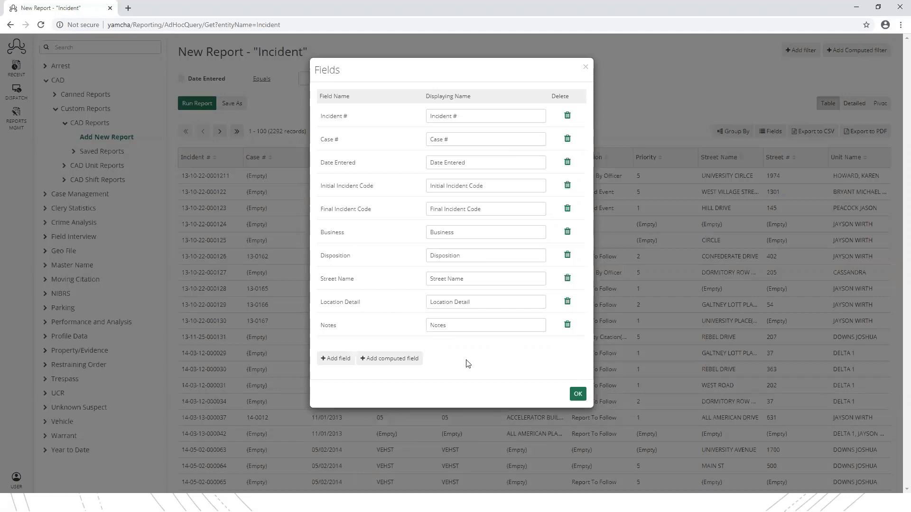
pyautogui.click(399, 360)
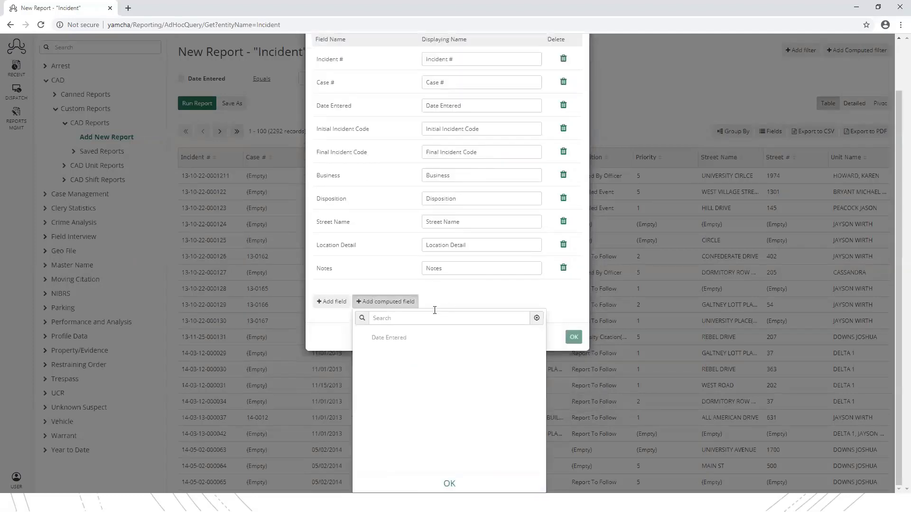
# - Add a computed Date Entered field set to Month And Year and apply the Location Detail, Notes columns
pyautogui.click(454, 489)
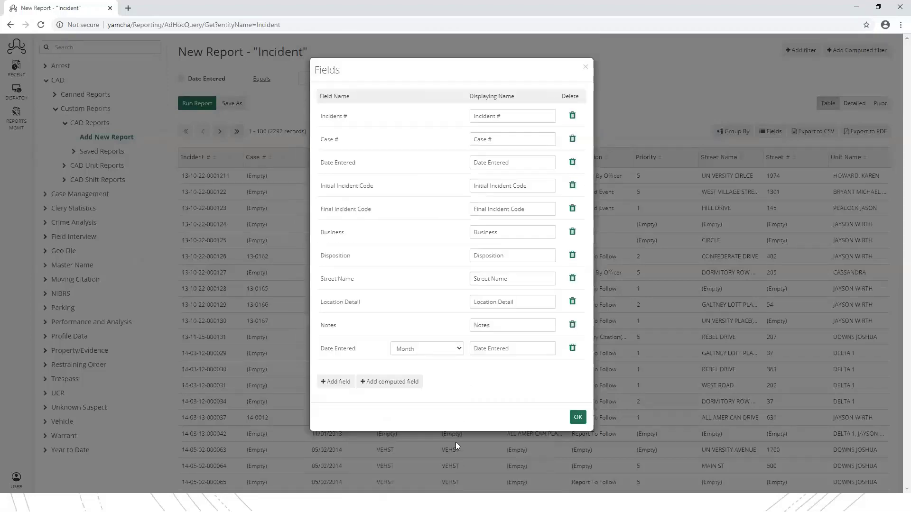
pyautogui.click(459, 350)
pyautogui.click(458, 348)
pyautogui.click(458, 349)
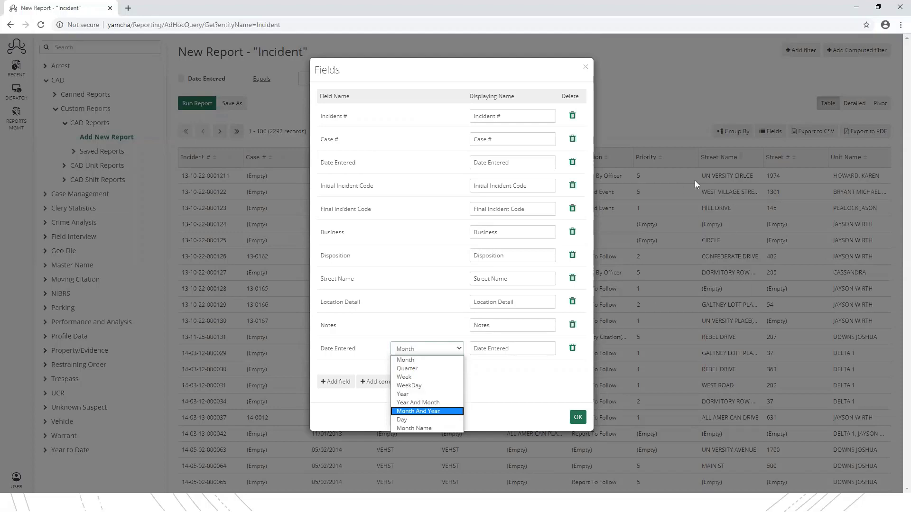
pyautogui.click(439, 411)
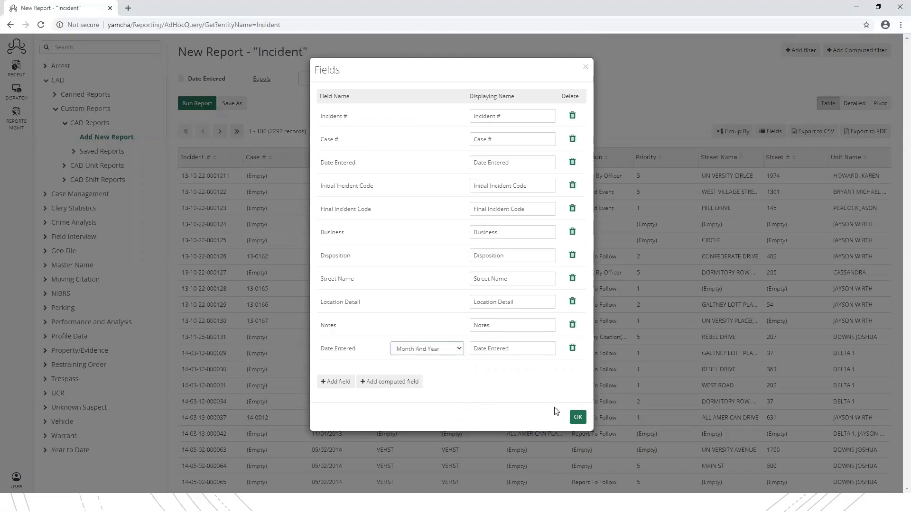
pyautogui.click(577, 417)
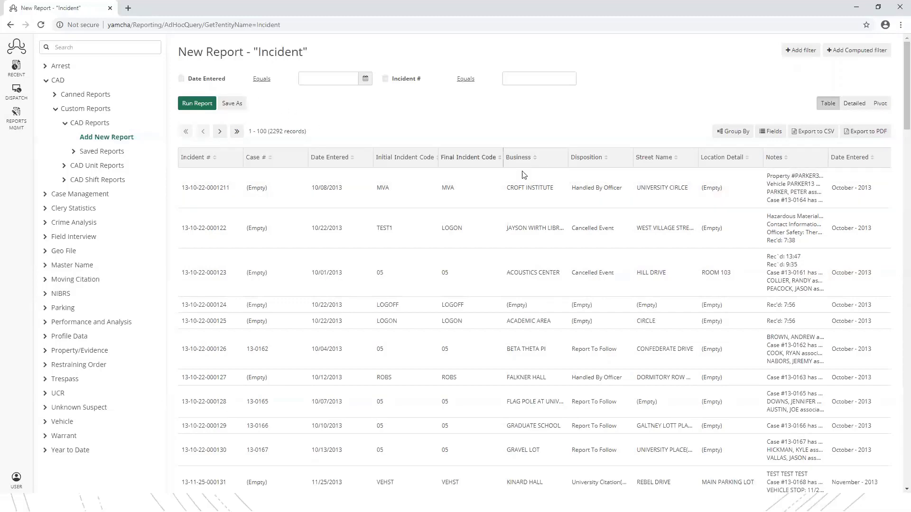
pyautogui.click(237, 103)
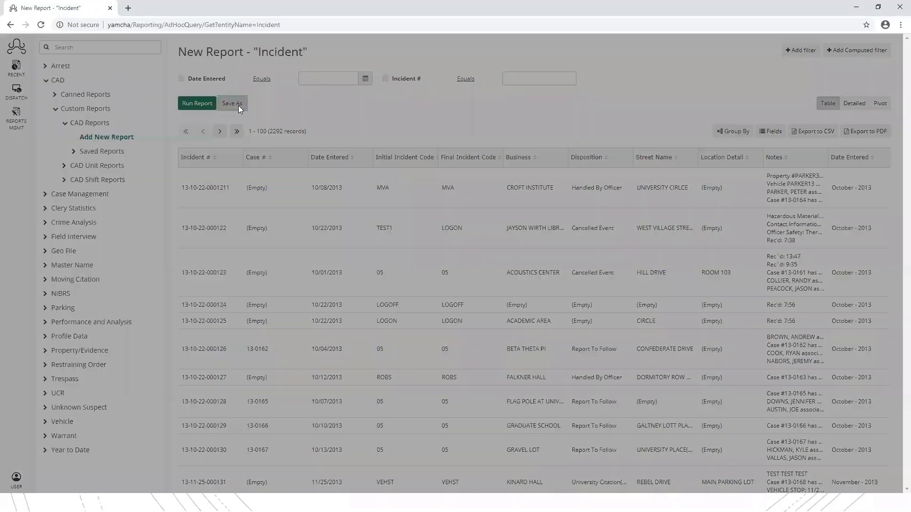
pyautogui.moveTo(487, 96); pyautogui.dragTo(412, 97)
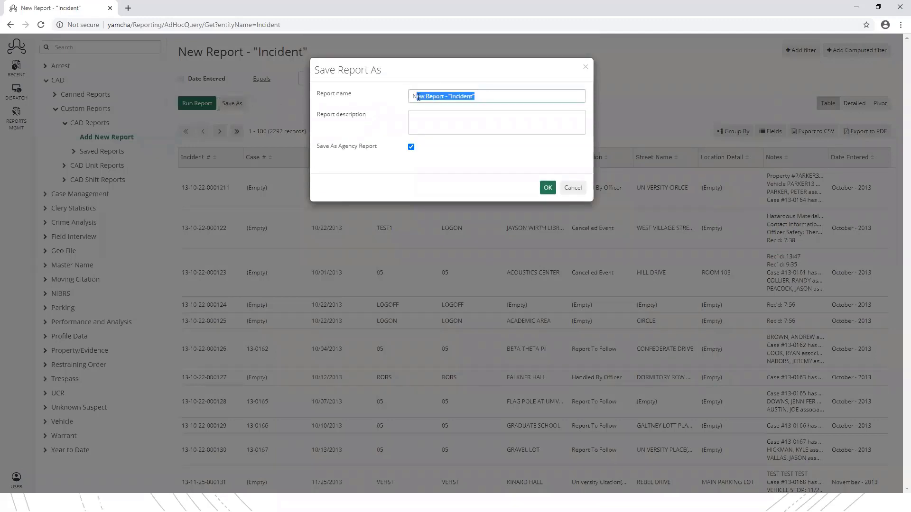
pyautogui.write('N')
pyautogui.press('BackSpace')
pyautogui.write('In')
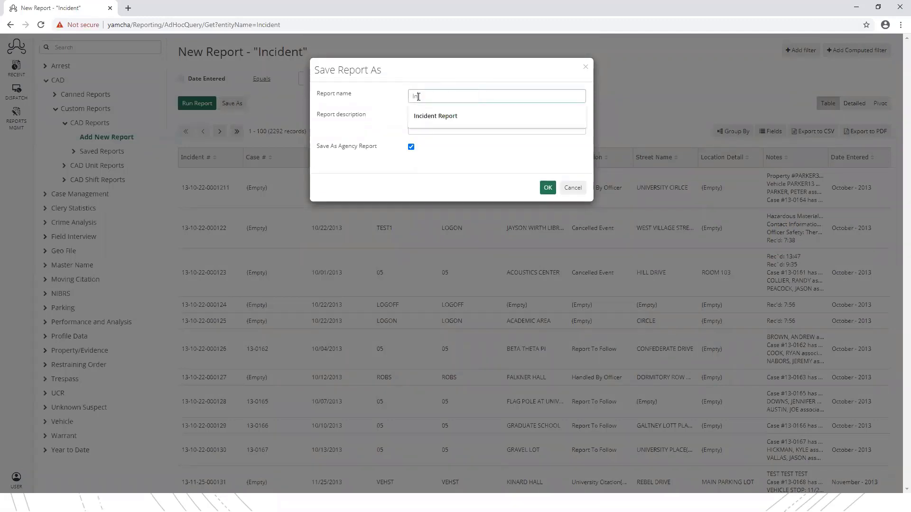
pyautogui.write('cident Report')
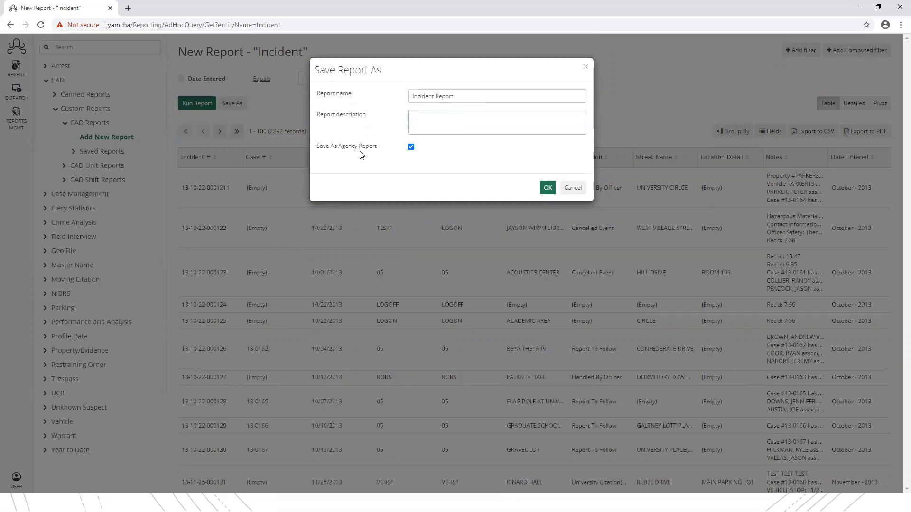
pyautogui.click(411, 148)
pyautogui.click(548, 187)
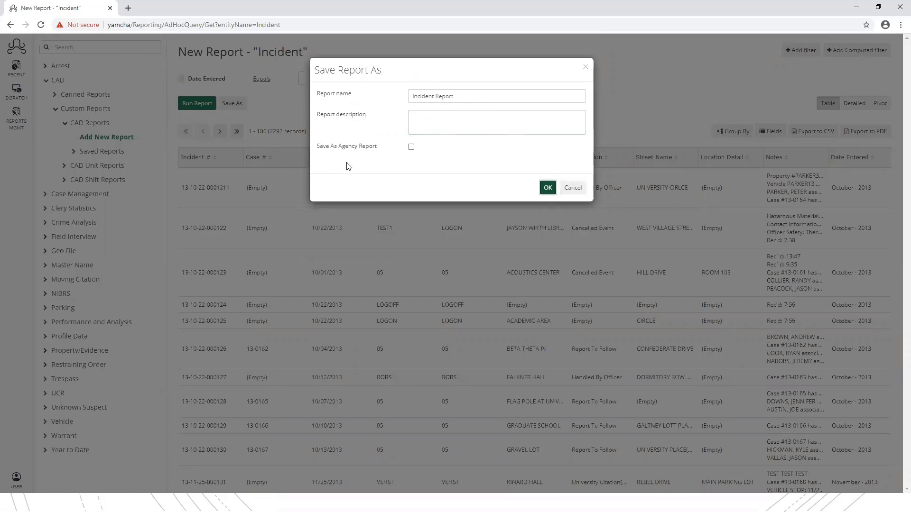
pyautogui.click(574, 189)
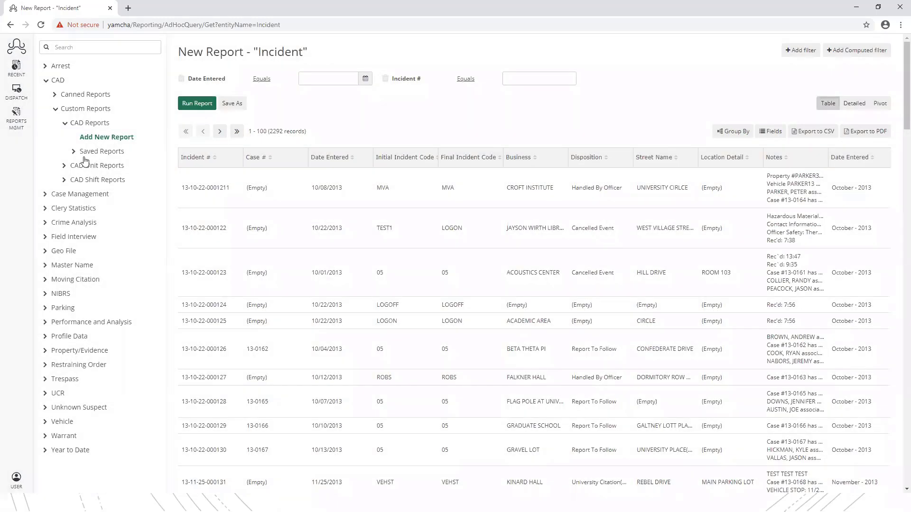
# - Open the saved Incident Report (1179 records, grouped by Date Entered month) and collapse April 2015
pyautogui.click(74, 154)
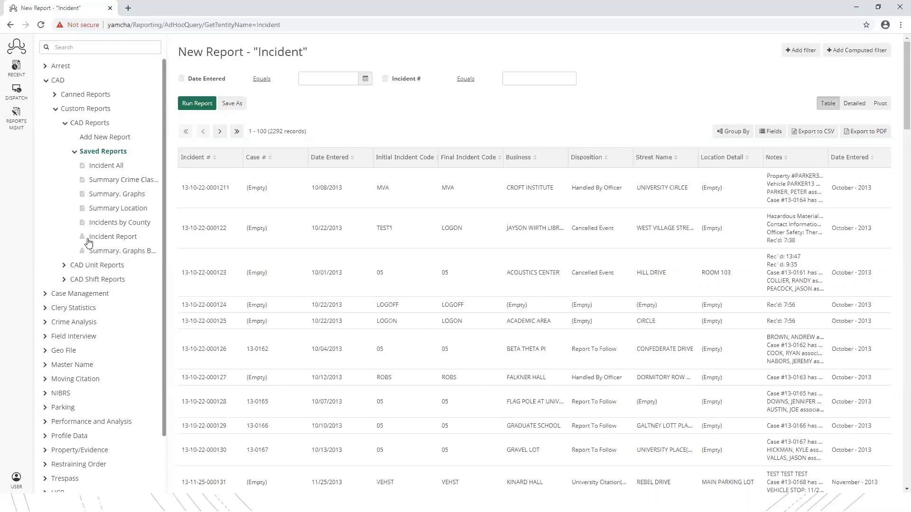
pyautogui.click(122, 237)
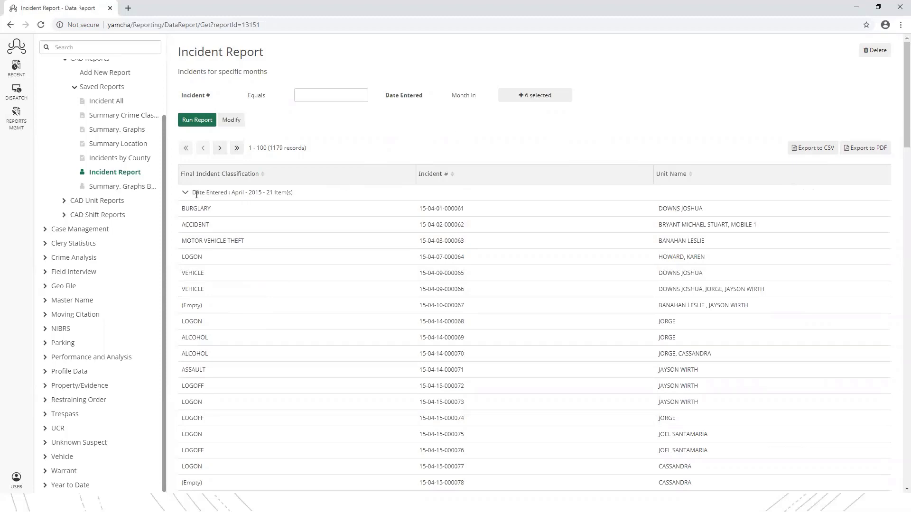
pyautogui.moveTo(213, 193); pyautogui.dragTo(256, 193)
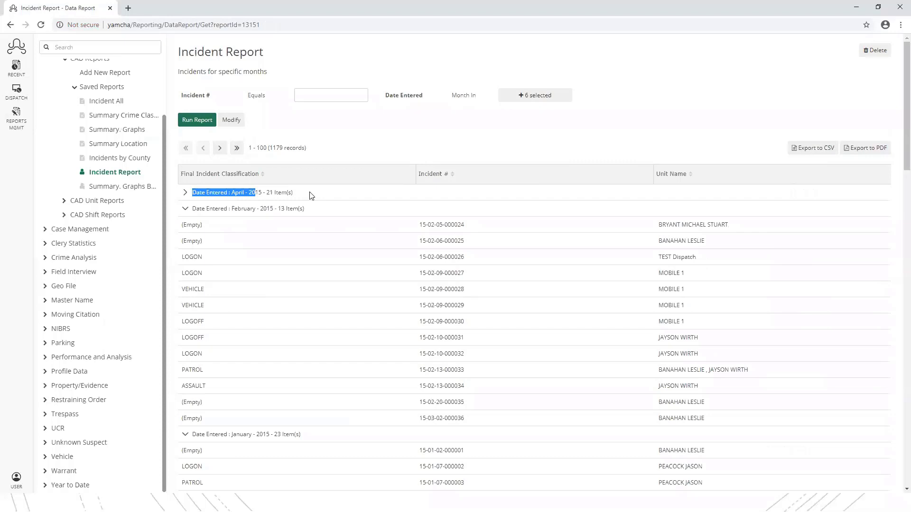
# - Collapse the February 2015, January 2015, June 2014, March 2015, June 2015 and May 2014 groups, re-expanding April 2015
pyautogui.click(190, 209)
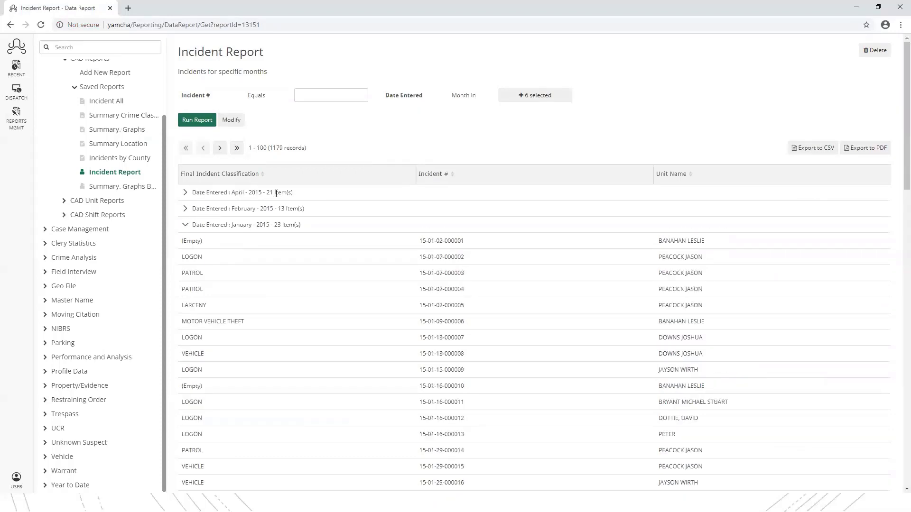
pyautogui.click(185, 225)
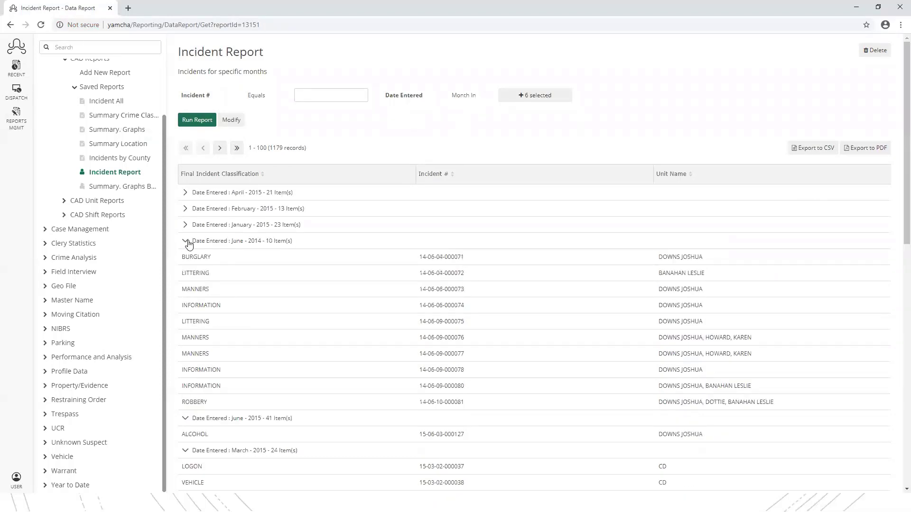
pyautogui.click(184, 241)
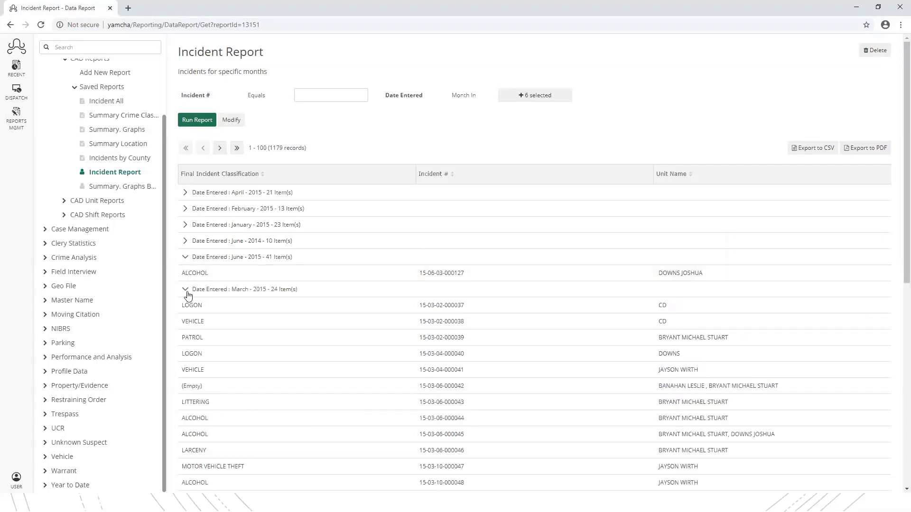
pyautogui.click(185, 290)
pyautogui.click(185, 257)
pyautogui.click(185, 289)
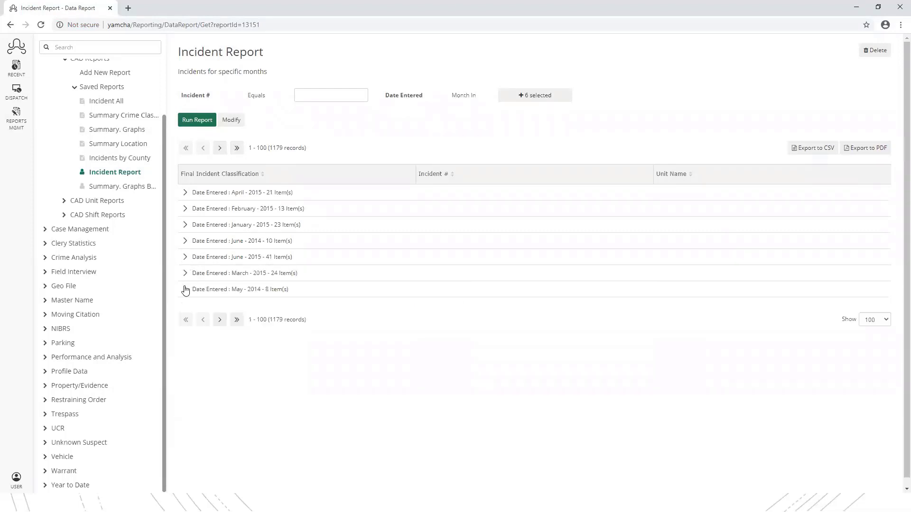
pyautogui.click(185, 193)
pyautogui.click(185, 193)
pyautogui.click(185, 192)
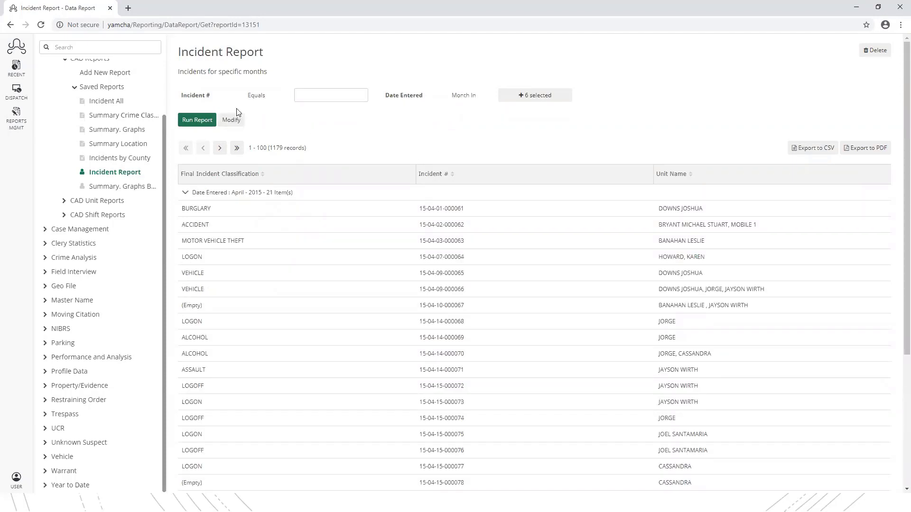
# - Reopen the saved Incident Report and review its fields without adding any
pyautogui.click(233, 120)
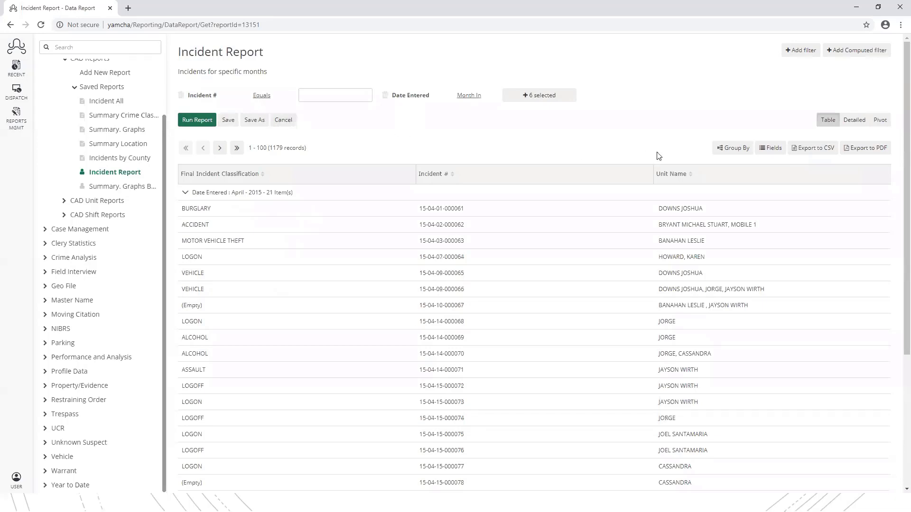
pyautogui.click(770, 147)
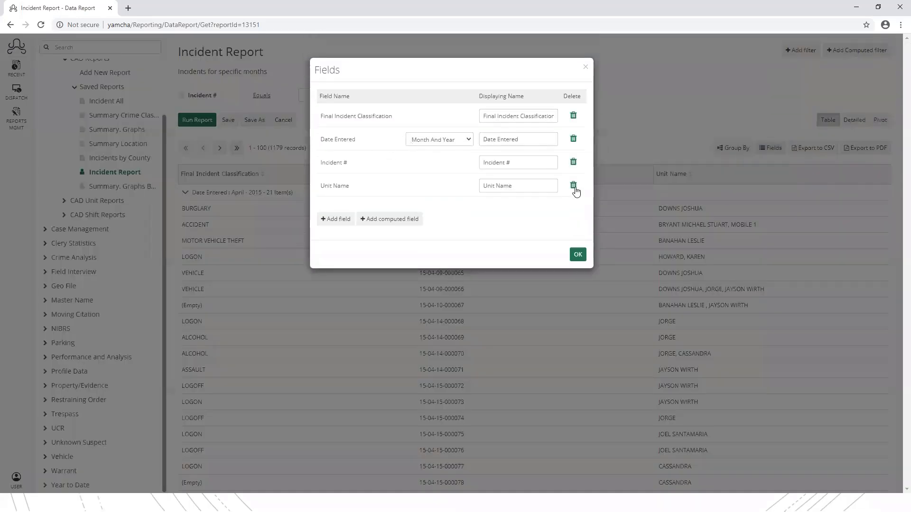
pyautogui.click(335, 219)
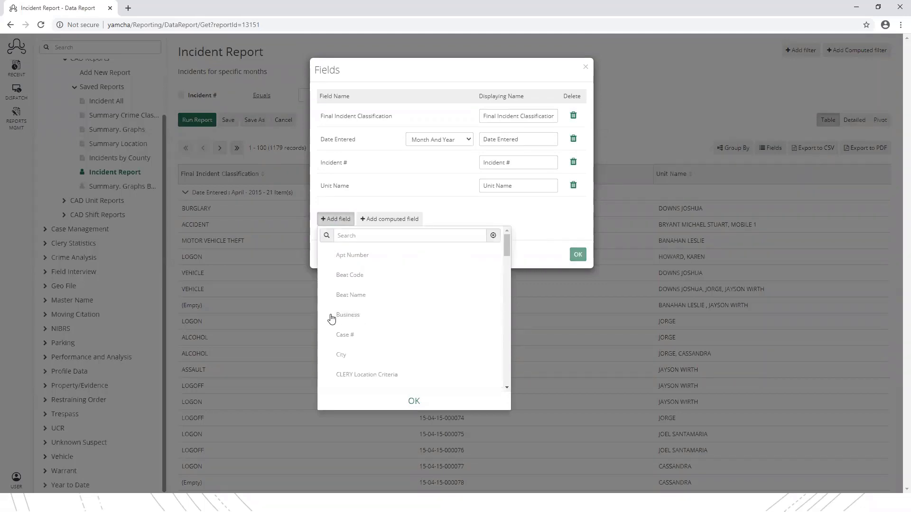
pyautogui.click(411, 401)
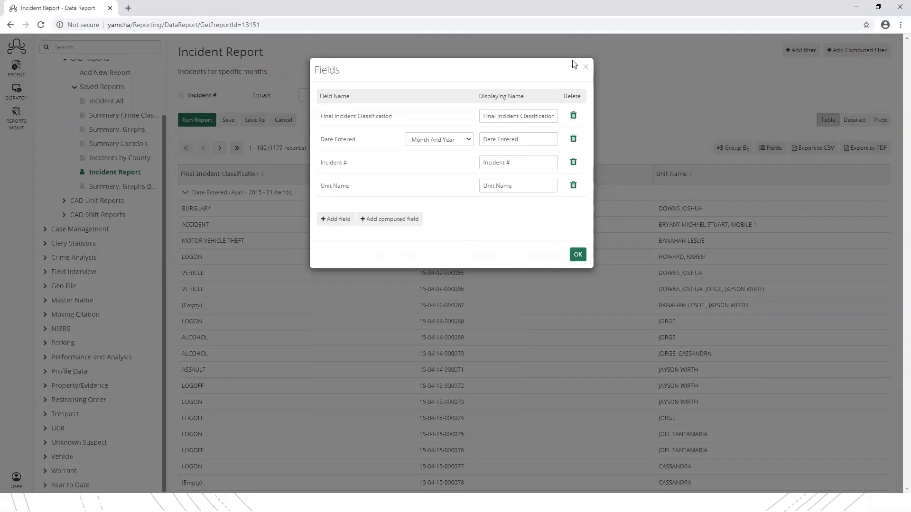
pyautogui.click(585, 70)
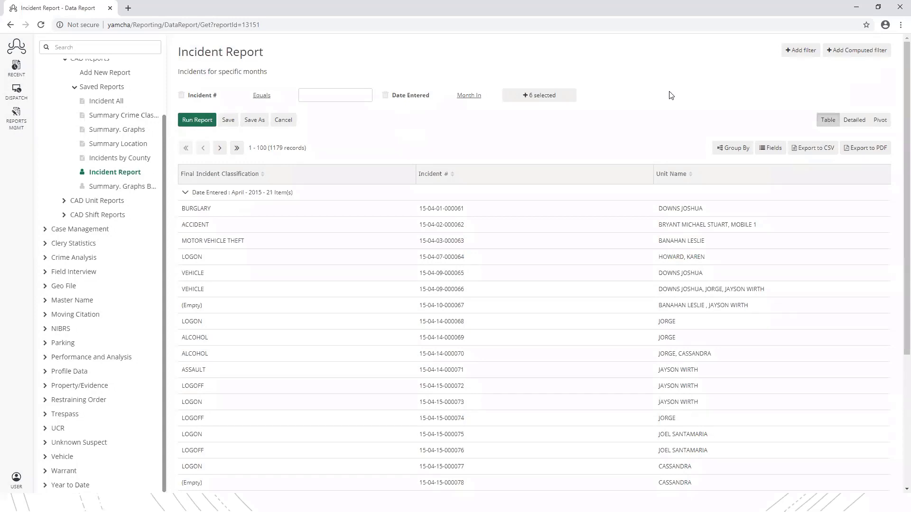
# - Remove July from the month filter and show the records as a detailed list
pyautogui.click(529, 97)
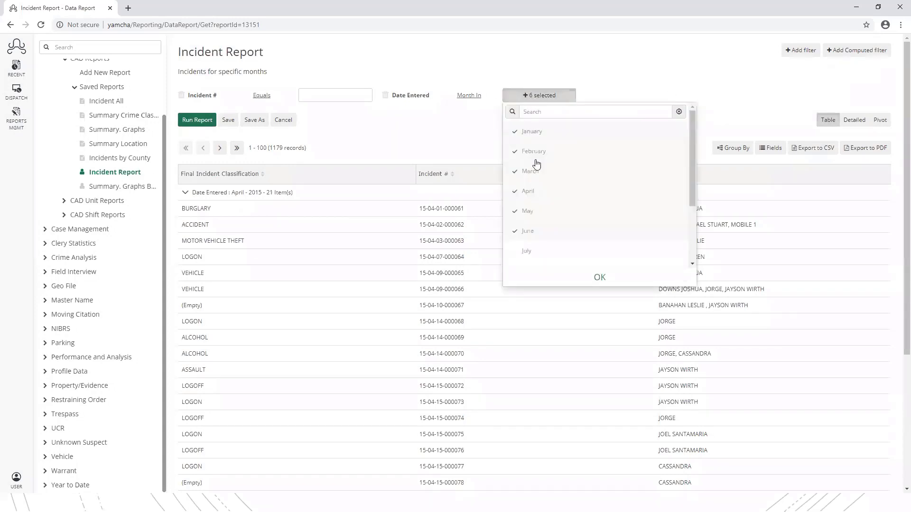
pyautogui.click(541, 251)
pyautogui.click(600, 277)
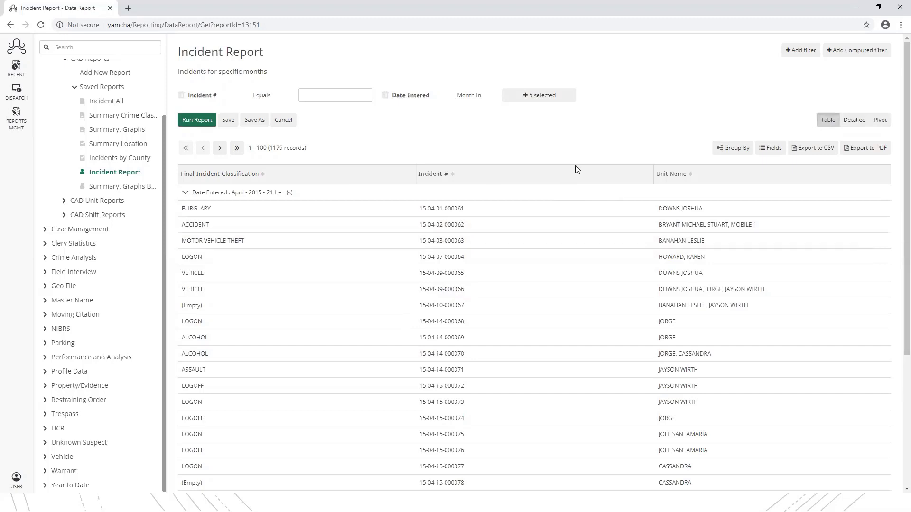
pyautogui.click(852, 120)
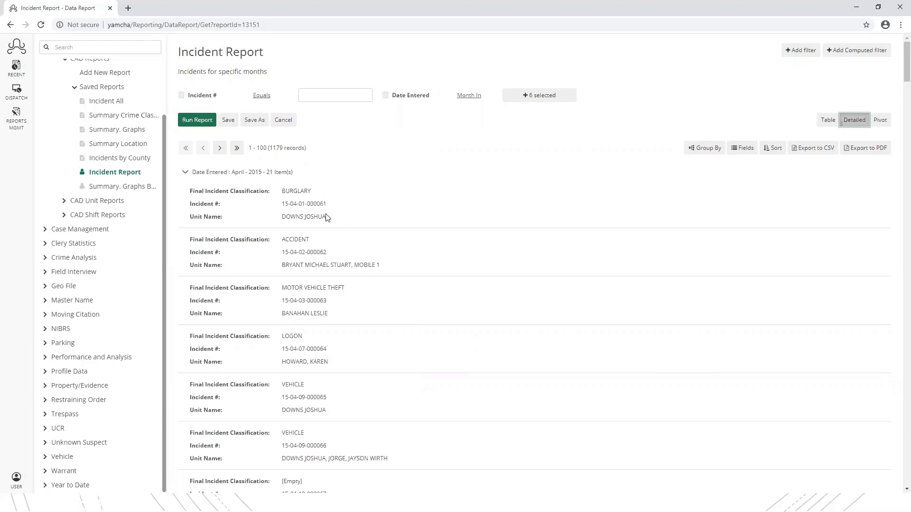
# - Switch the Incident Report to pivot view, with a Totals count of 106
pyautogui.scroll(-2, 268, 227)
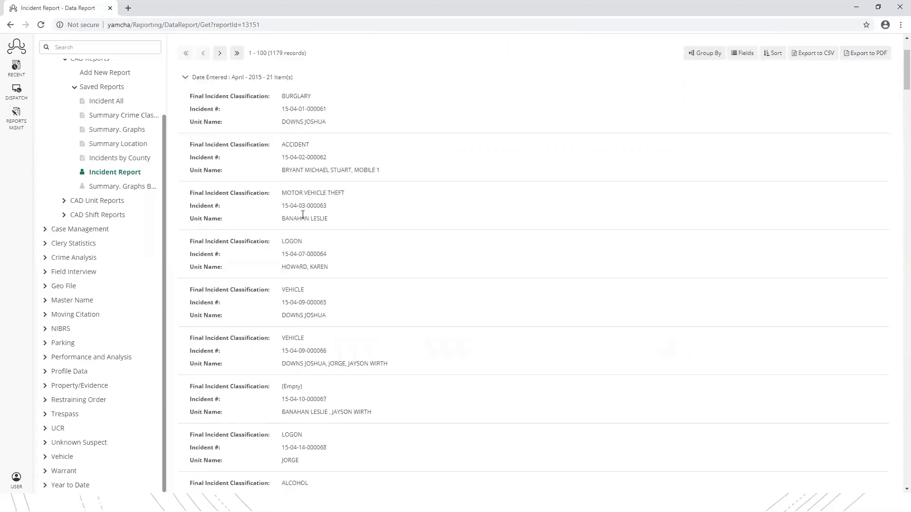
pyautogui.scroll(2, 268, 181)
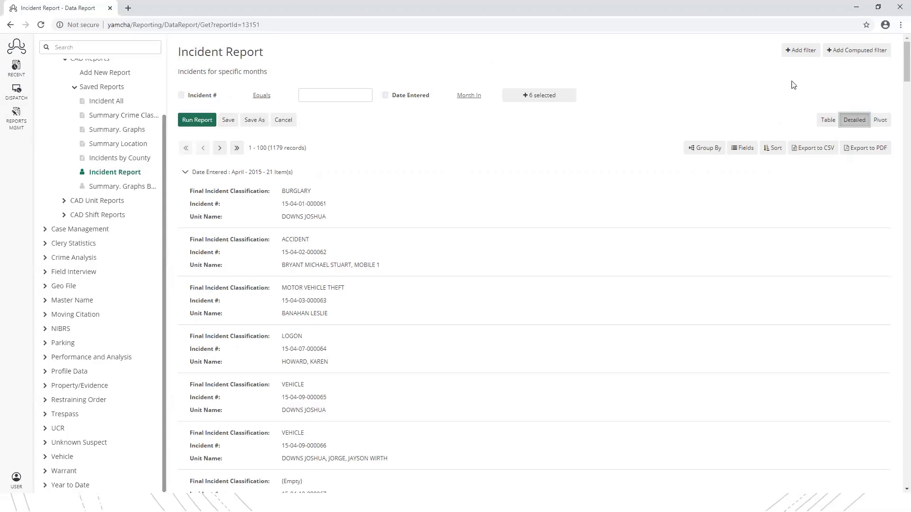
pyautogui.click(881, 121)
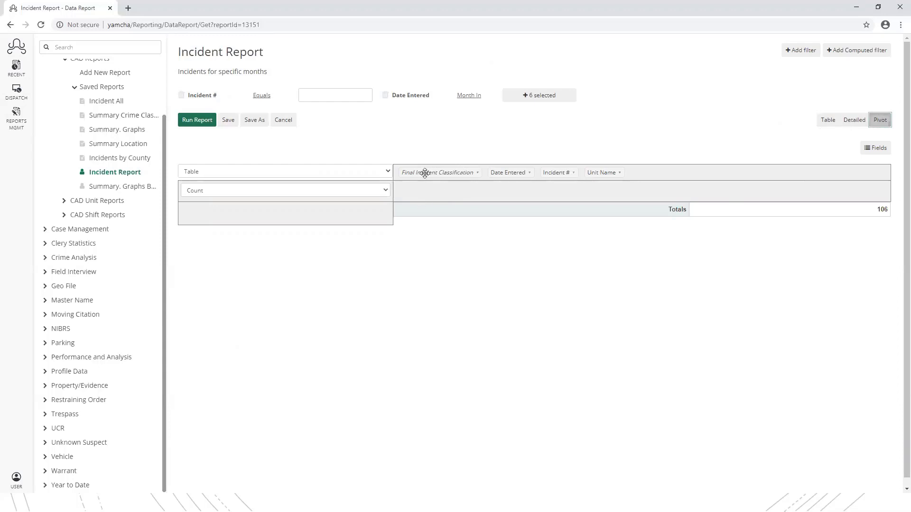
pyautogui.click(477, 174)
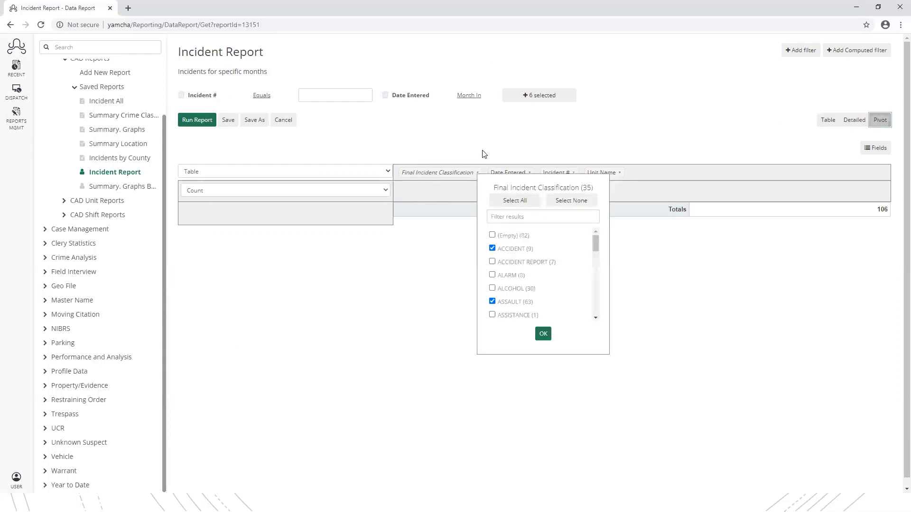
pyautogui.click(544, 333)
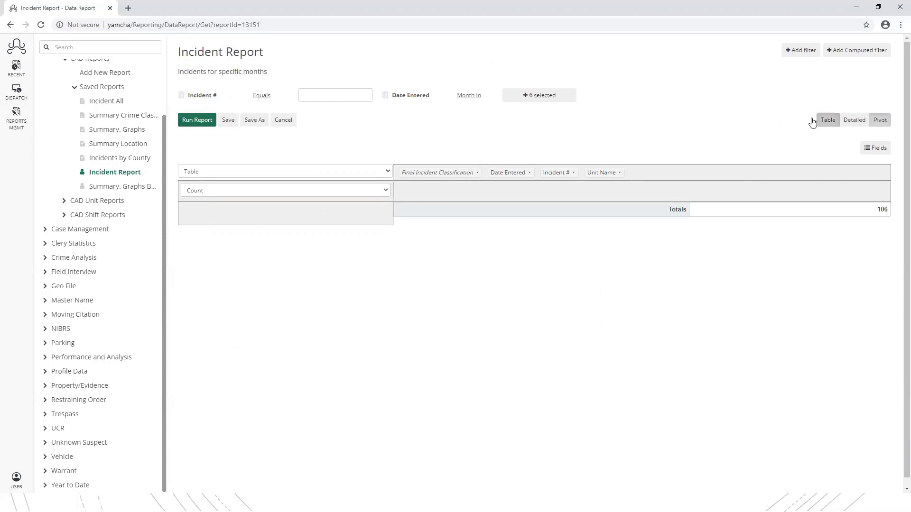
pyautogui.click(852, 120)
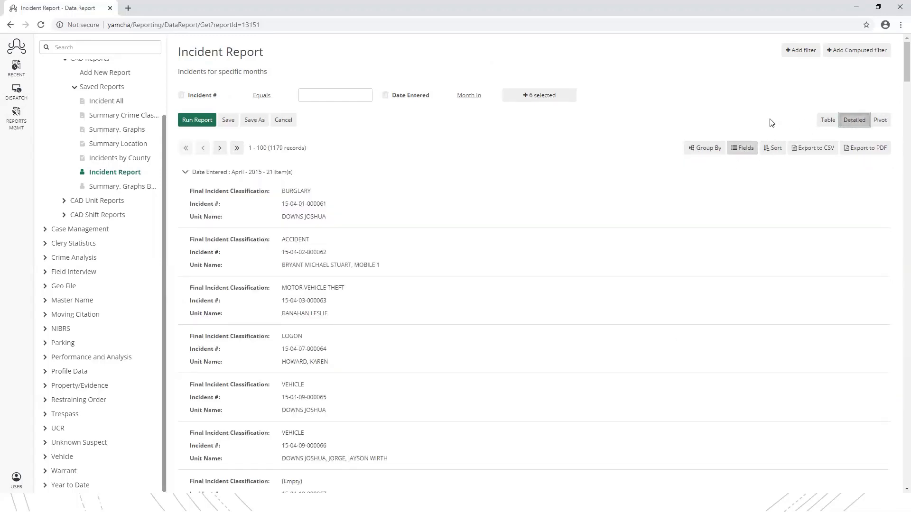
pyautogui.click(828, 120)
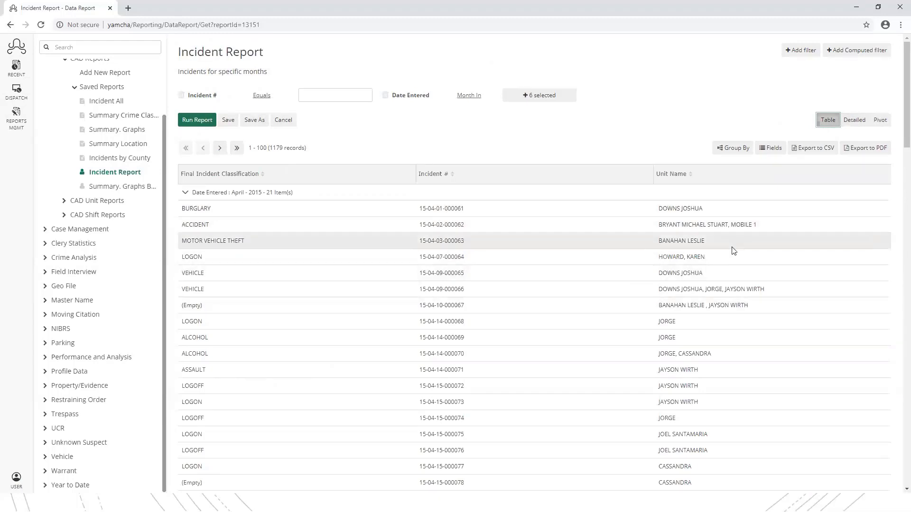
pyautogui.click(881, 125)
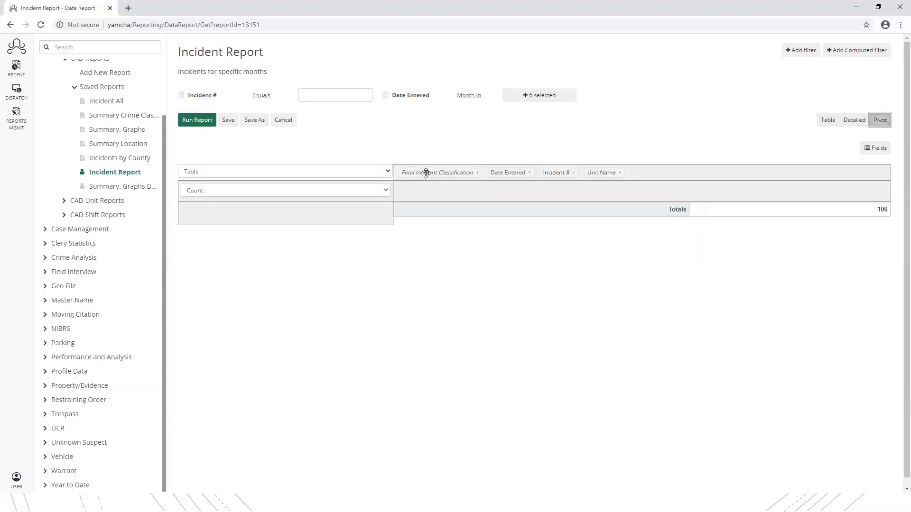
pyautogui.click(476, 174)
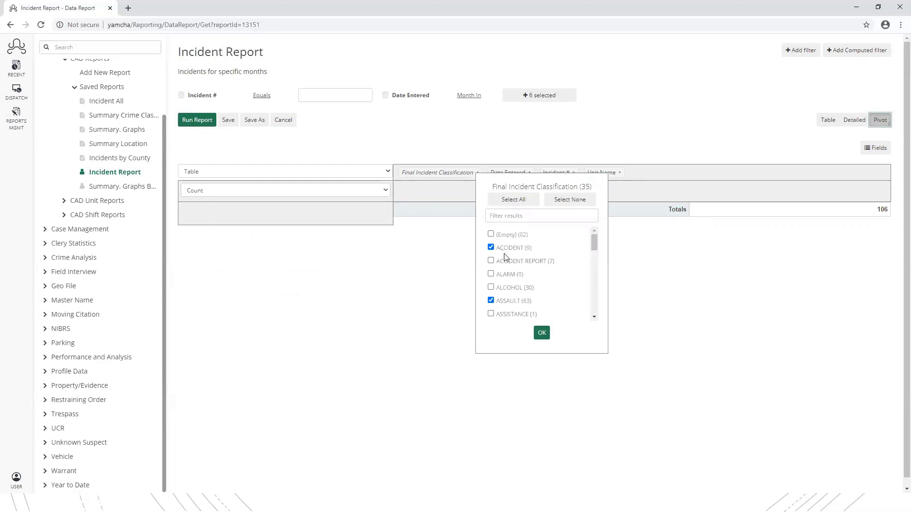
pyautogui.click(492, 248)
pyautogui.click(491, 248)
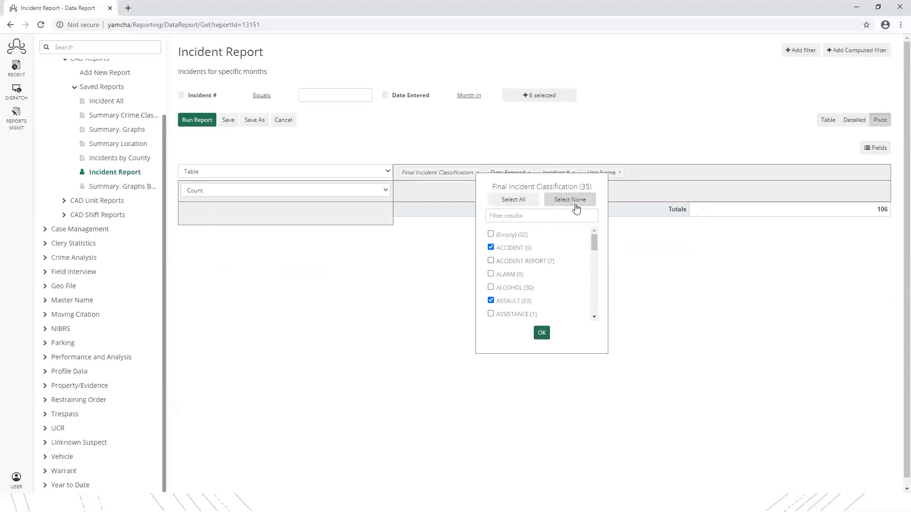
pyautogui.click(492, 249)
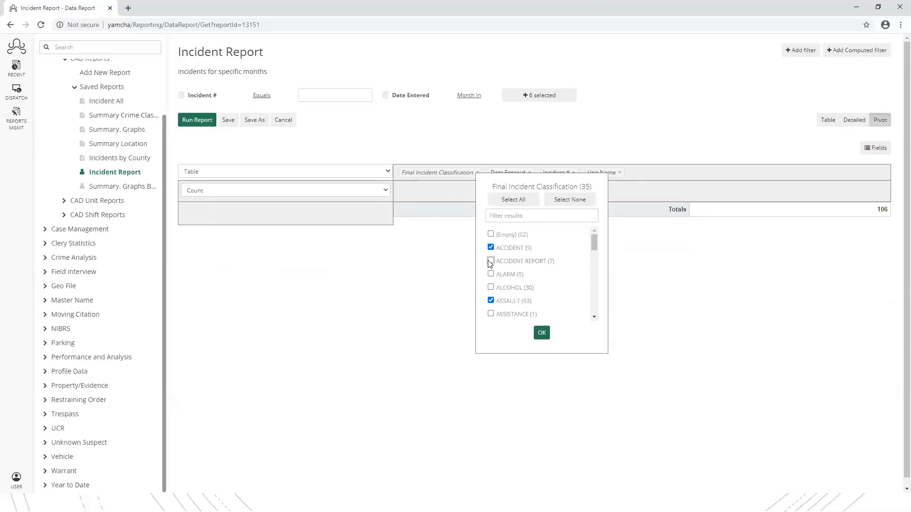
pyautogui.click(542, 334)
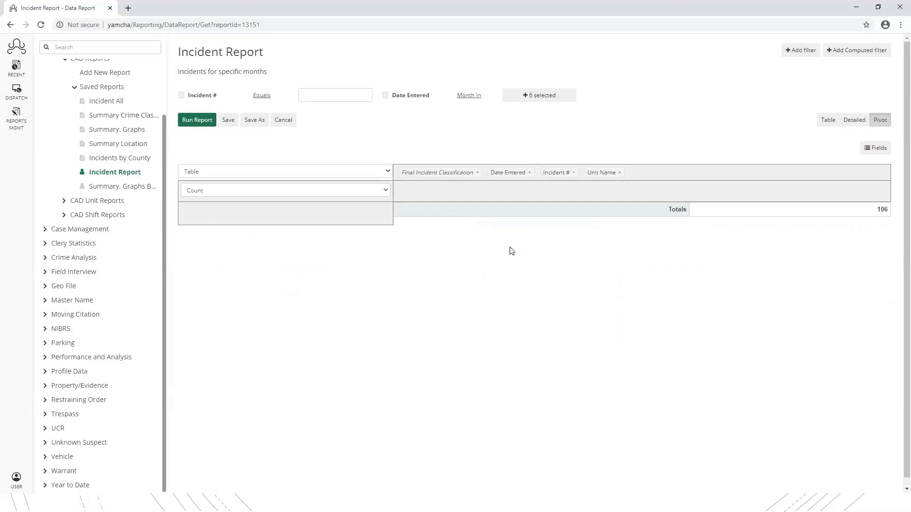
# - Make Final Incident Classification the pivot rows, with Date Entered left out of the breakdown
pyautogui.moveTo(449, 173); pyautogui.dragTo(368, 214)
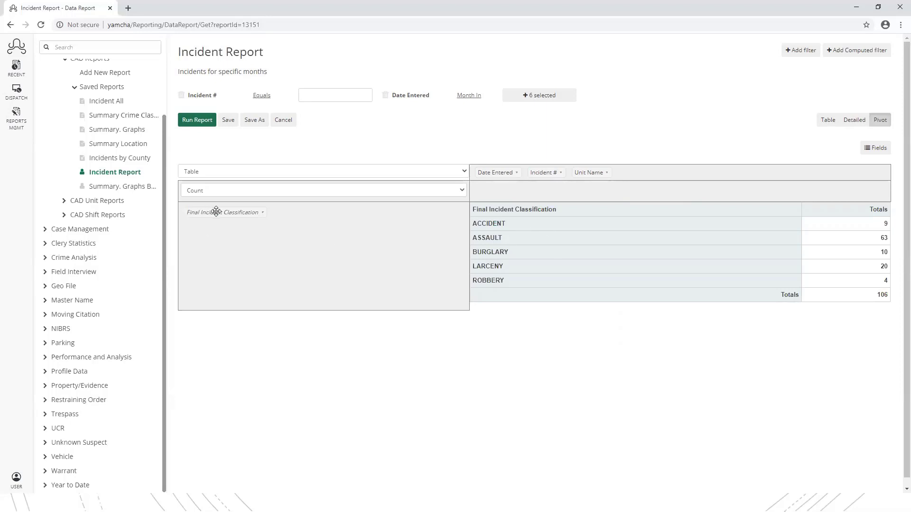
pyautogui.moveTo(215, 212); pyautogui.dragTo(267, 229)
pyautogui.moveTo(214, 214); pyautogui.dragTo(510, 194)
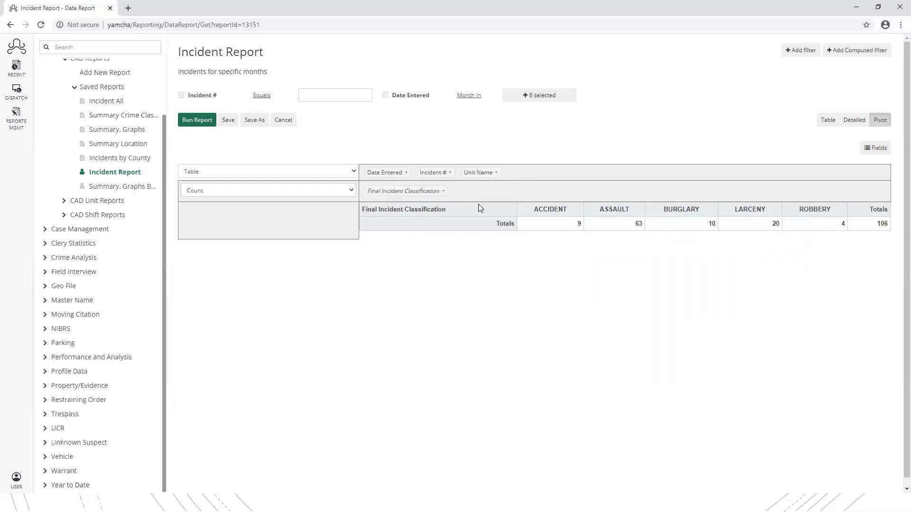
pyautogui.moveTo(404, 191); pyautogui.dragTo(325, 214)
pyautogui.moveTo(496, 173); pyautogui.dragTo(532, 195)
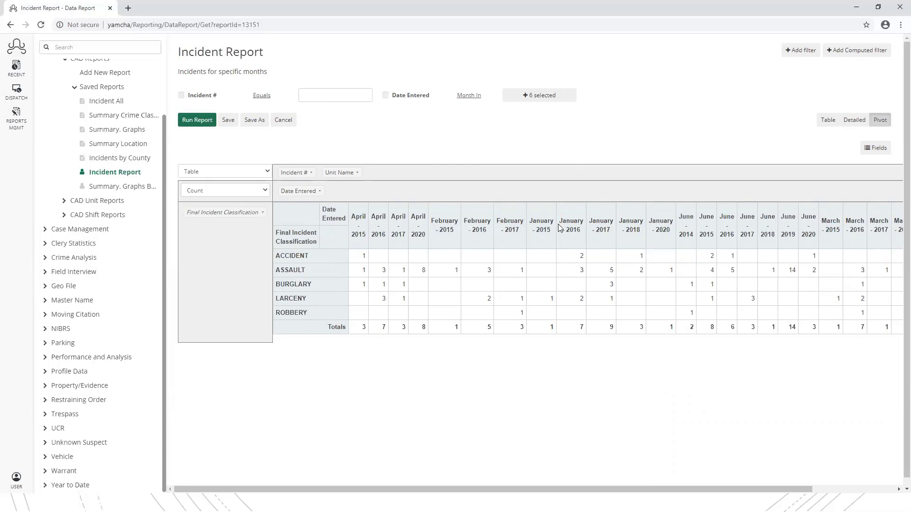
pyautogui.moveTo(303, 191); pyautogui.dragTo(400, 179)
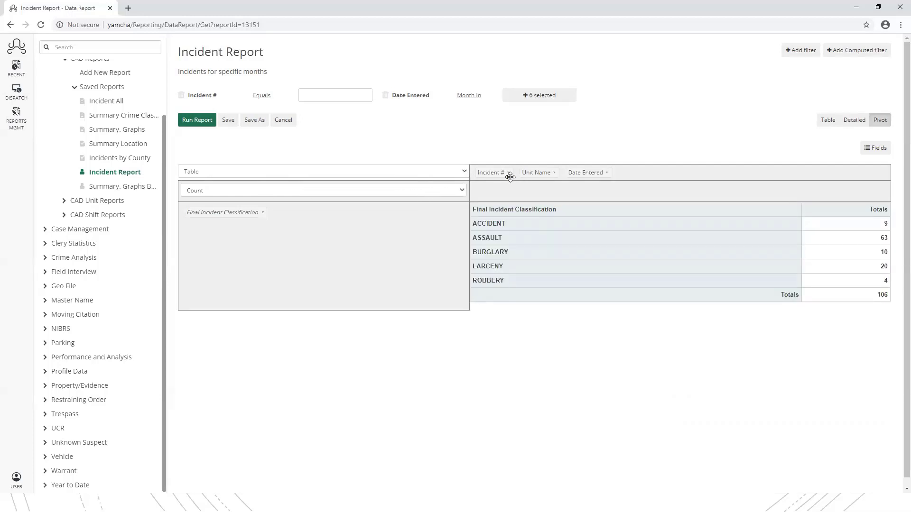
# - Clear every month from the Date Entered filter
pyautogui.click(606, 173)
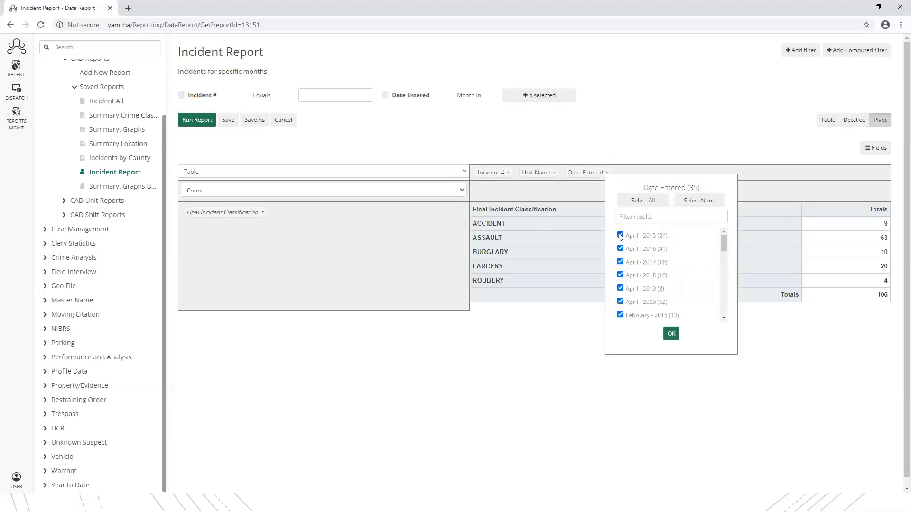
pyautogui.click(621, 262)
pyautogui.click(620, 275)
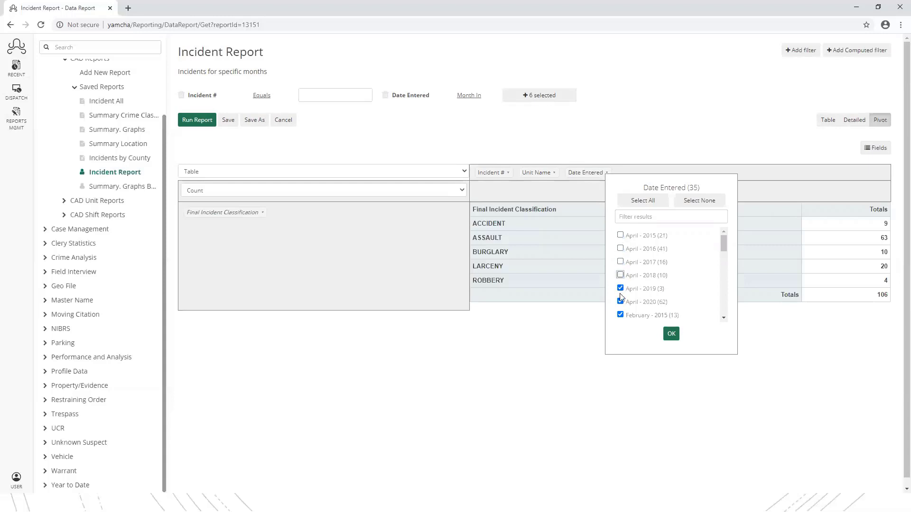
pyautogui.click(697, 203)
pyautogui.scroll(-3, 653, 276)
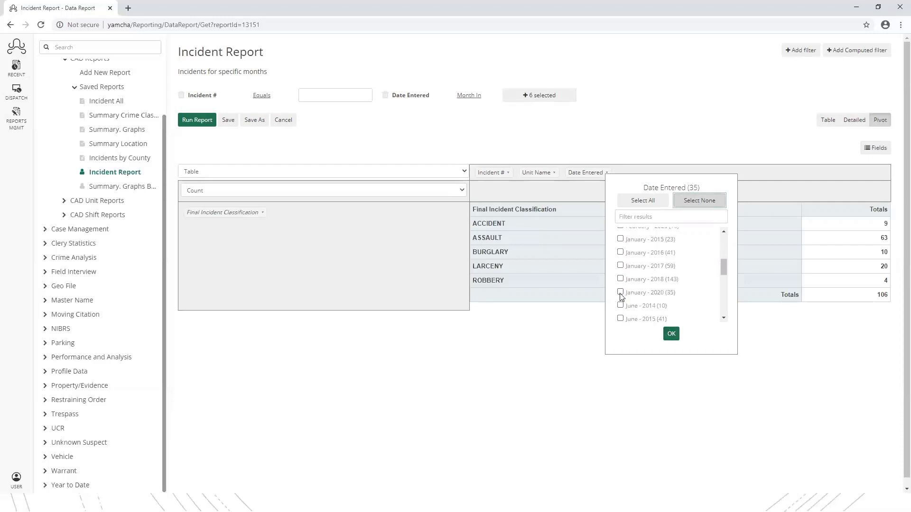
pyautogui.scroll(2, 640, 299)
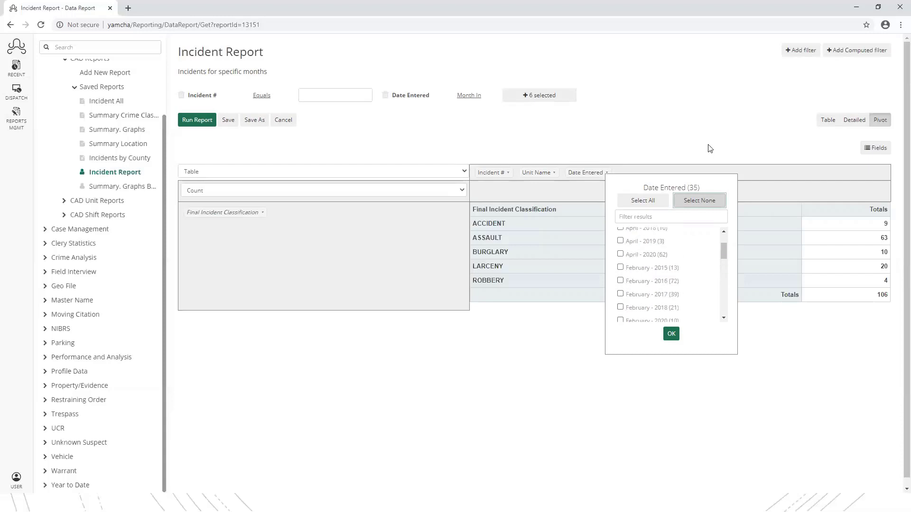
pyautogui.scroll(-5, 627, 275)
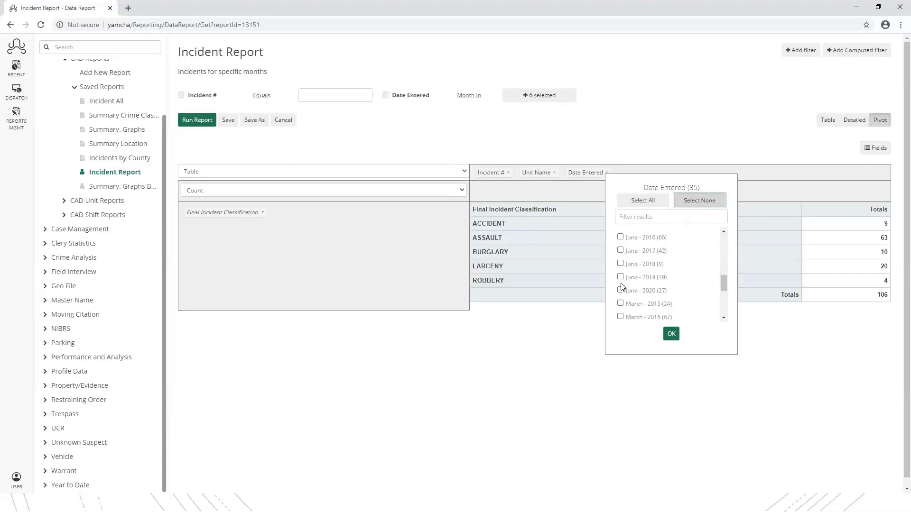
pyautogui.scroll(4, 622, 287)
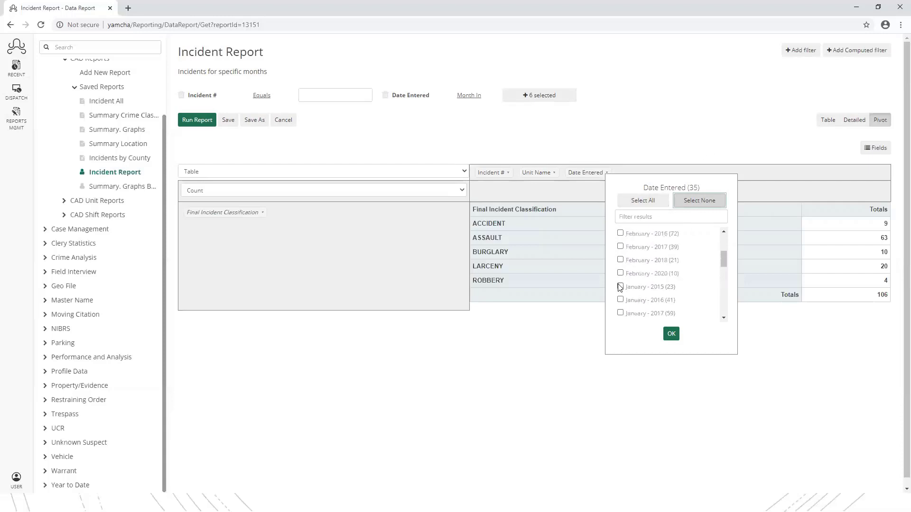
# - Include only January 2015, 2016, 2017, 2018 and 2020, cutting the total to 21
pyautogui.click(620, 287)
pyautogui.click(620, 300)
pyautogui.scroll(-2, 620, 300)
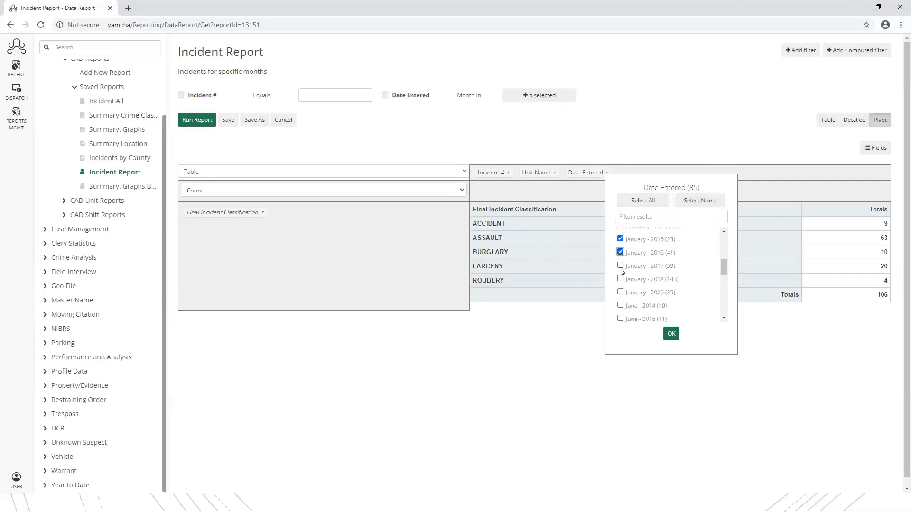
pyautogui.click(621, 266)
pyautogui.click(620, 279)
pyautogui.click(620, 293)
pyautogui.click(671, 333)
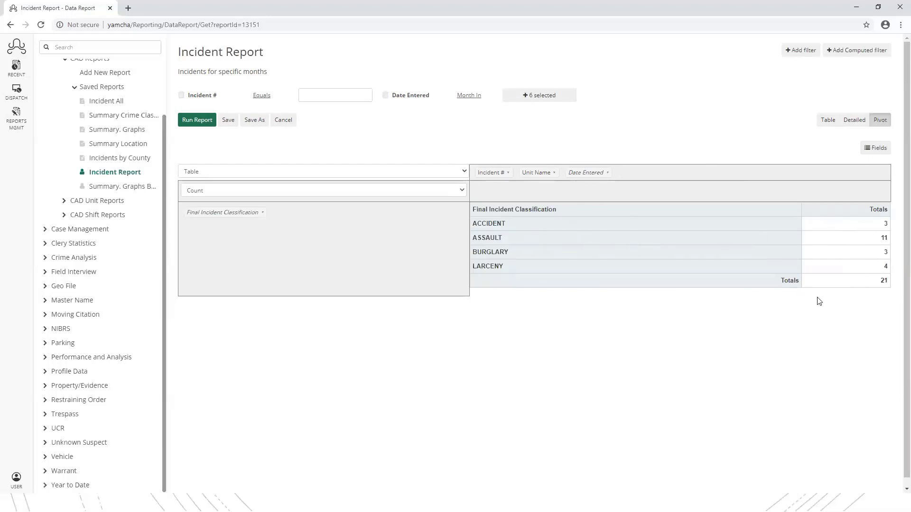
# - Check the plain incident record list, then return to the pivot summary
pyautogui.click(464, 172)
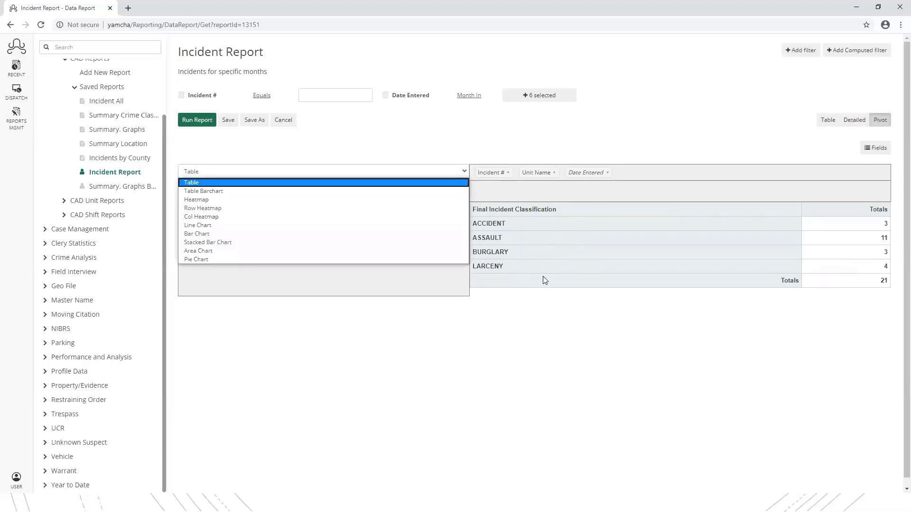
pyautogui.click(626, 253)
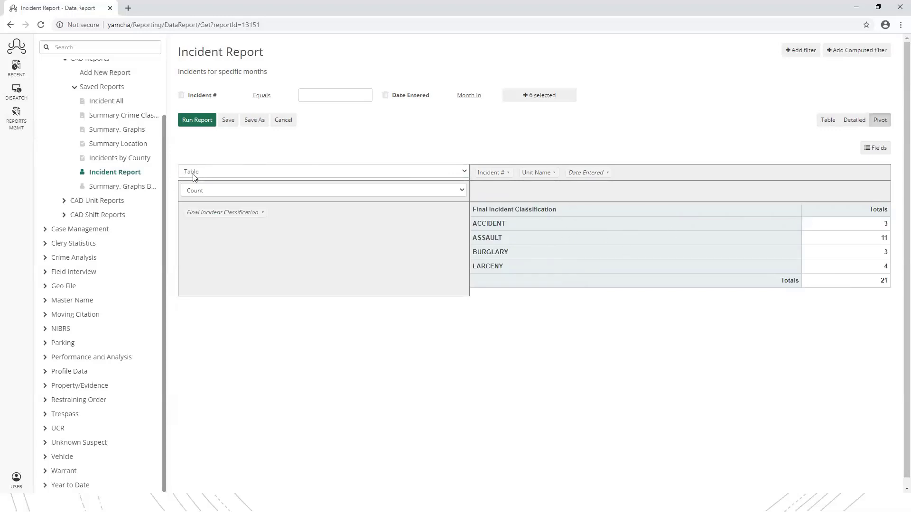
pyautogui.click(821, 125)
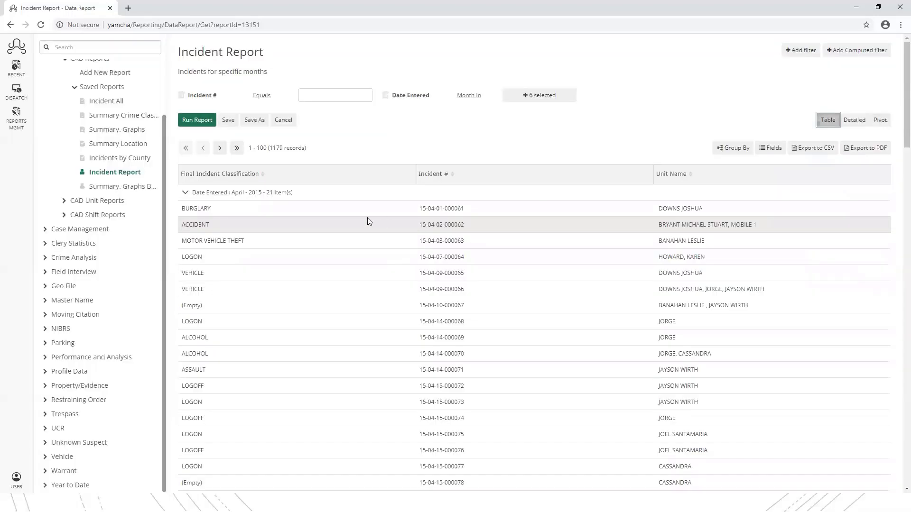
pyautogui.click(879, 121)
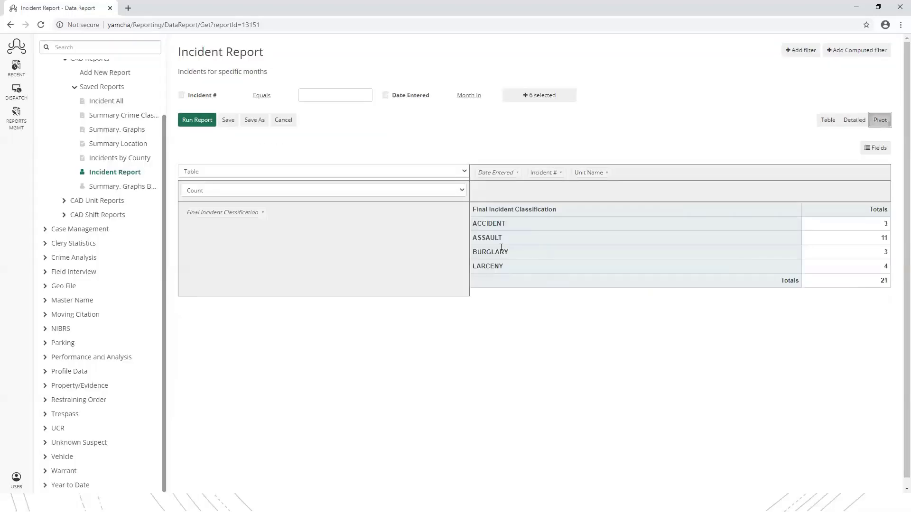
# - Render the classification totals as a Heatmap, with ASSAULT shaded deepest red
pyautogui.click(461, 174)
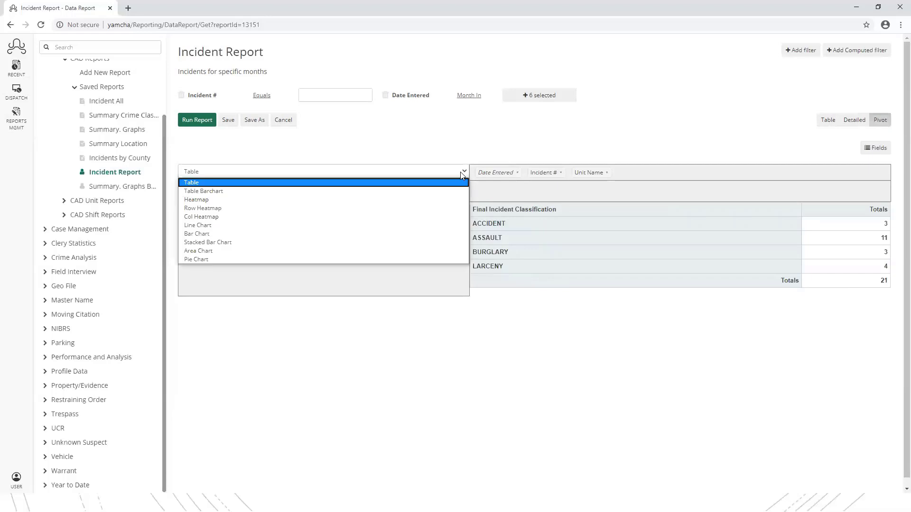
pyautogui.click(206, 201)
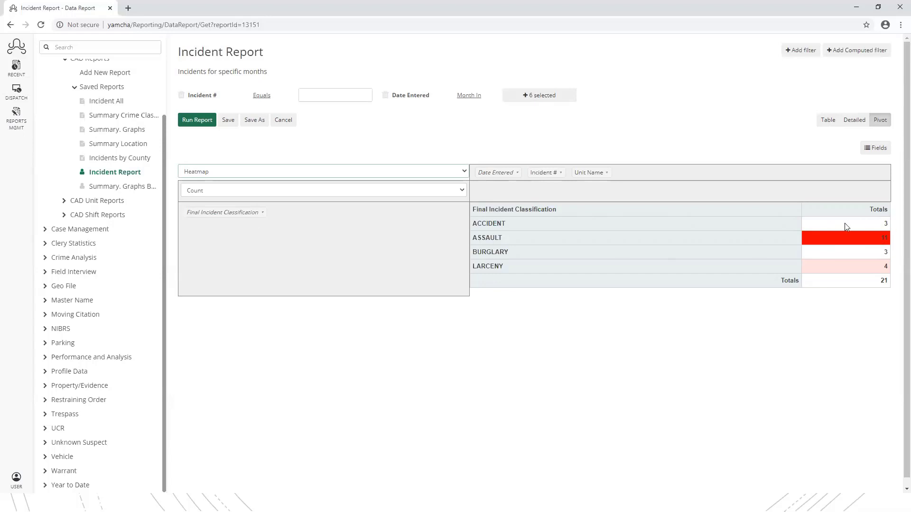
pyautogui.click(463, 171)
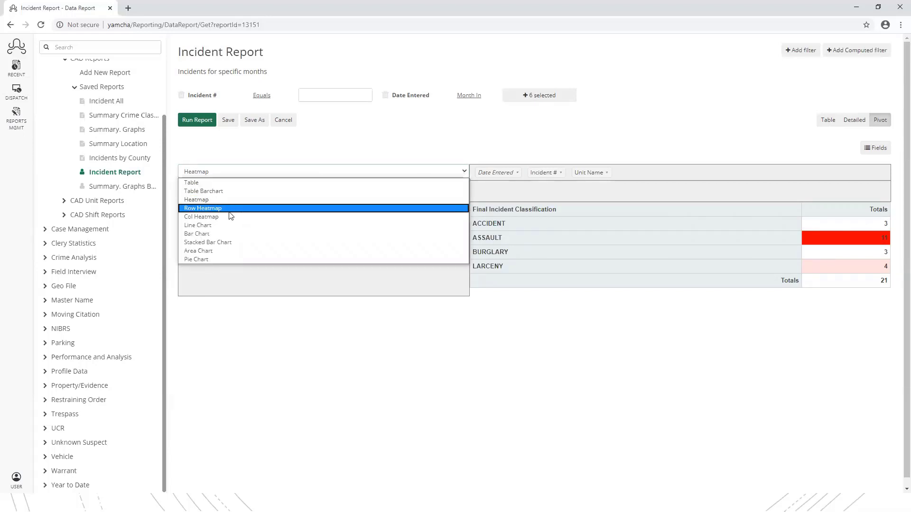
# - Render the January counts as a Bar Chart, one bar per classification
pyautogui.click(216, 234)
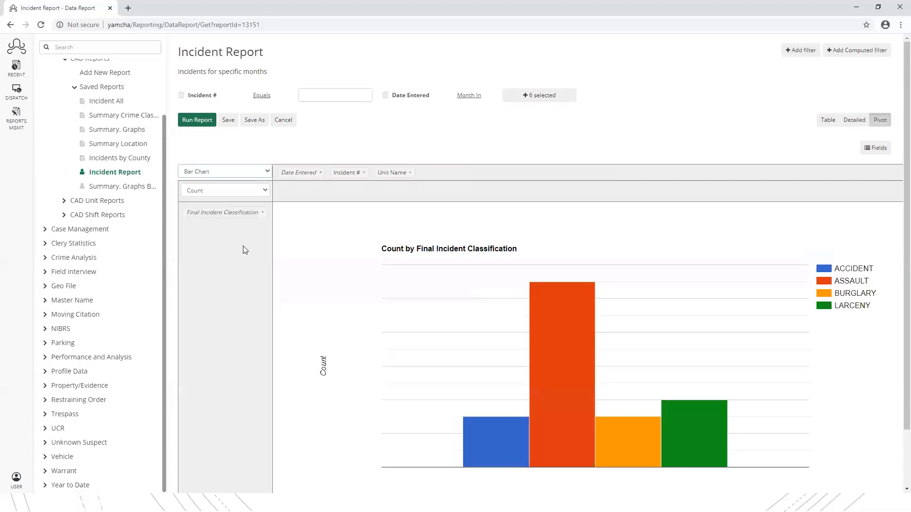
pyautogui.scroll(-1, 315, 242)
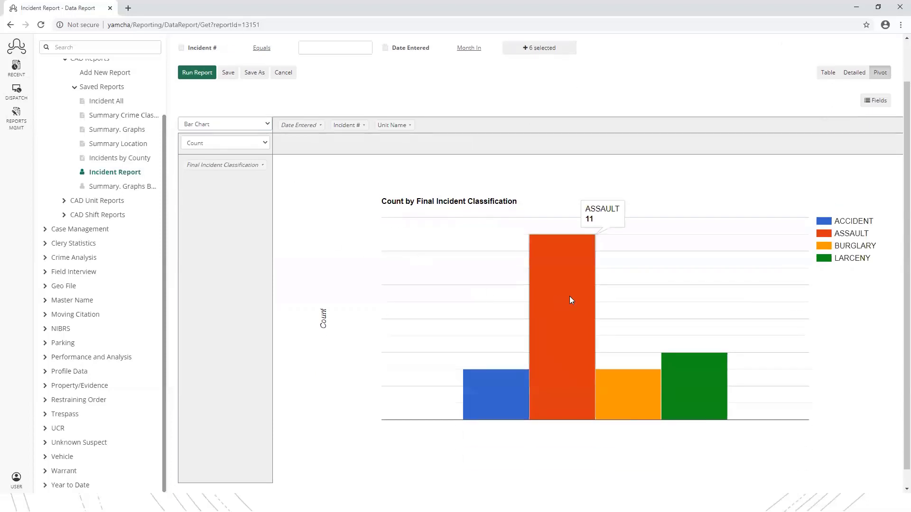
pyautogui.moveTo(704, 410)
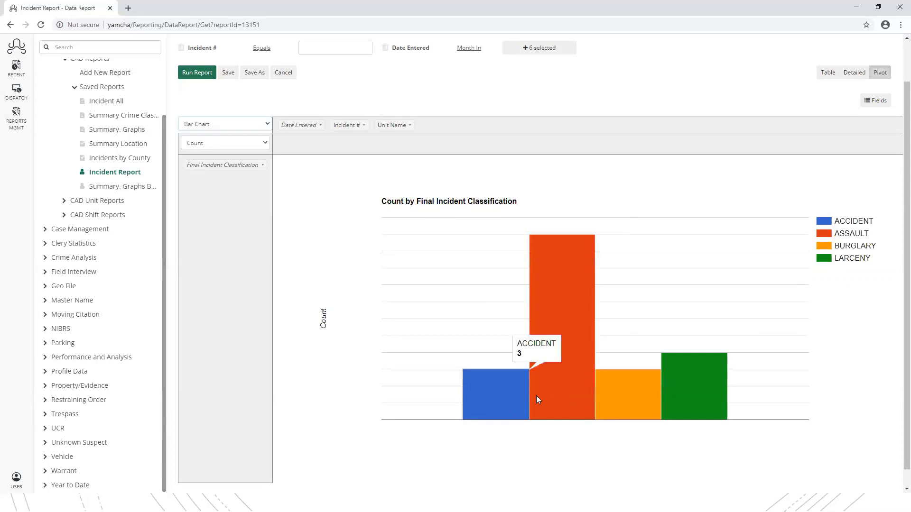
pyautogui.moveTo(836, 222); pyautogui.dragTo(874, 224)
pyautogui.click(835, 221)
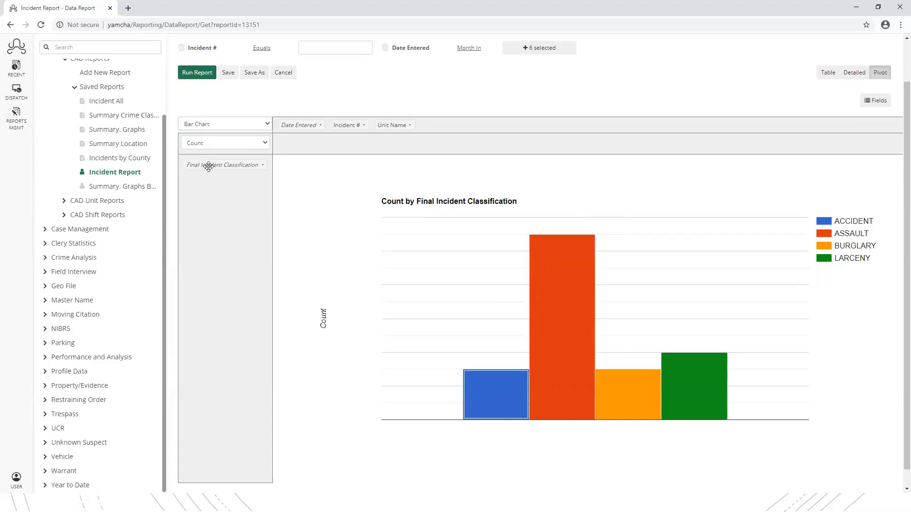
# - Try classification as columns and Date Entered as rows, then restore the original layout
pyautogui.moveTo(207, 164); pyautogui.dragTo(275, 150)
pyautogui.moveTo(499, 332)
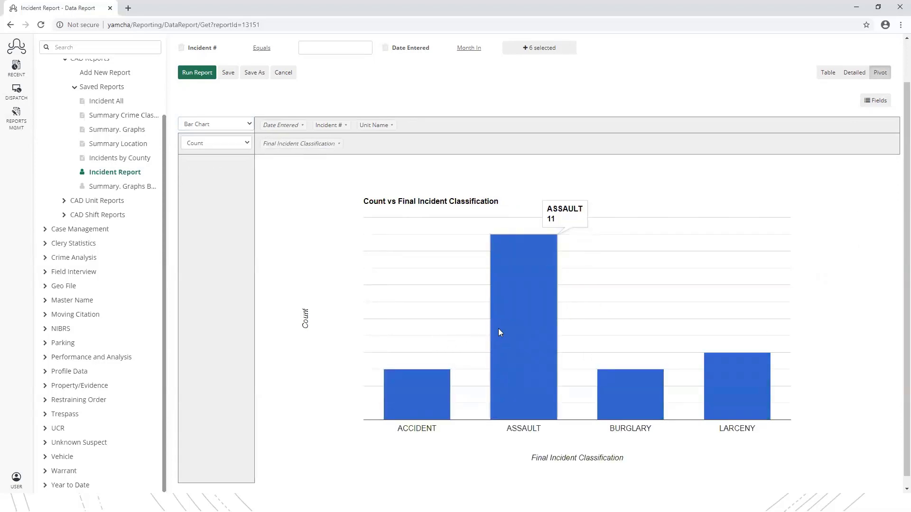
pyautogui.moveTo(299, 144); pyautogui.dragTo(243, 178)
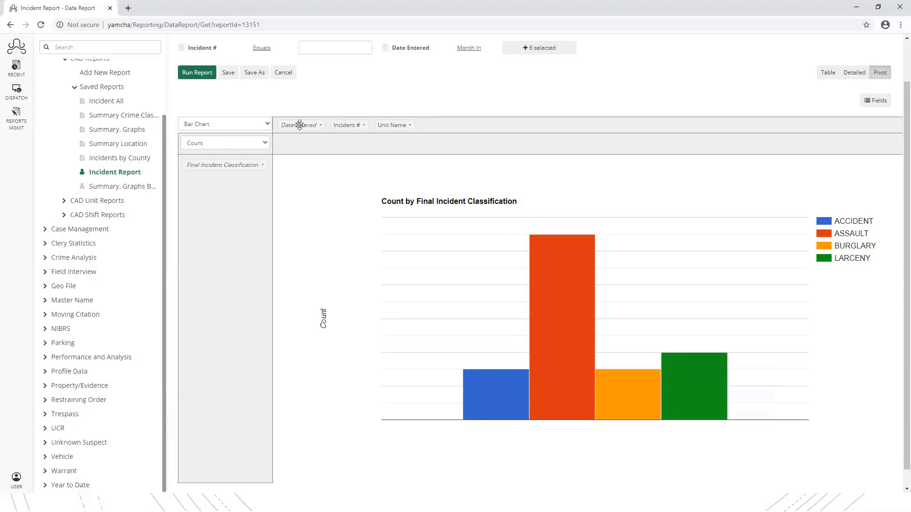
pyautogui.moveTo(300, 124); pyautogui.dragTo(300, 144)
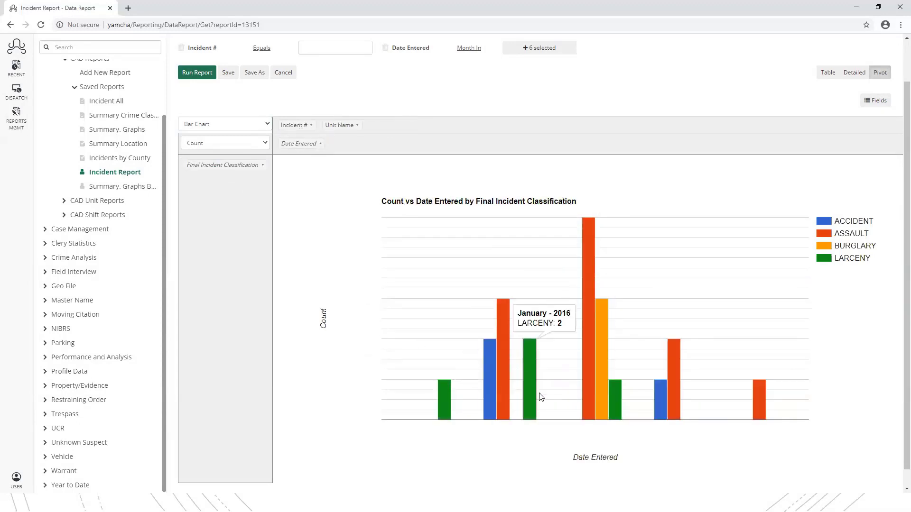
pyautogui.moveTo(296, 144); pyautogui.dragTo(399, 125)
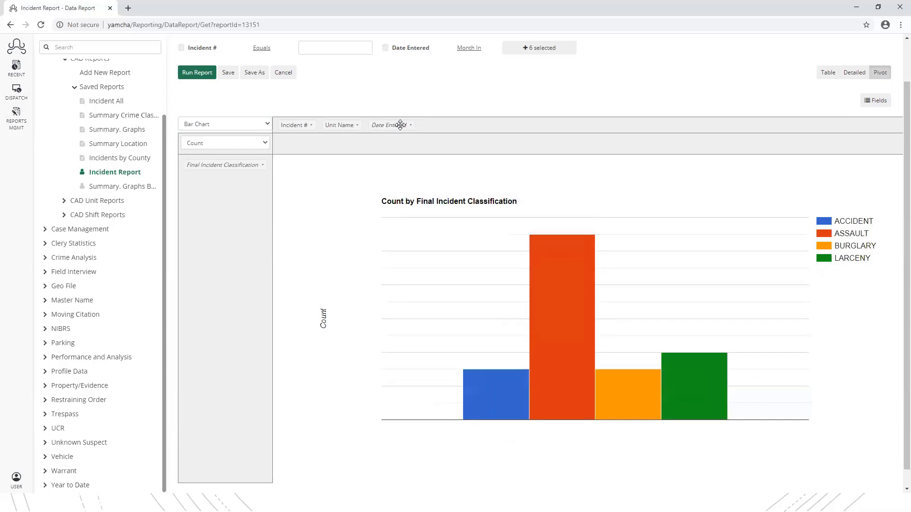
pyautogui.click(267, 124)
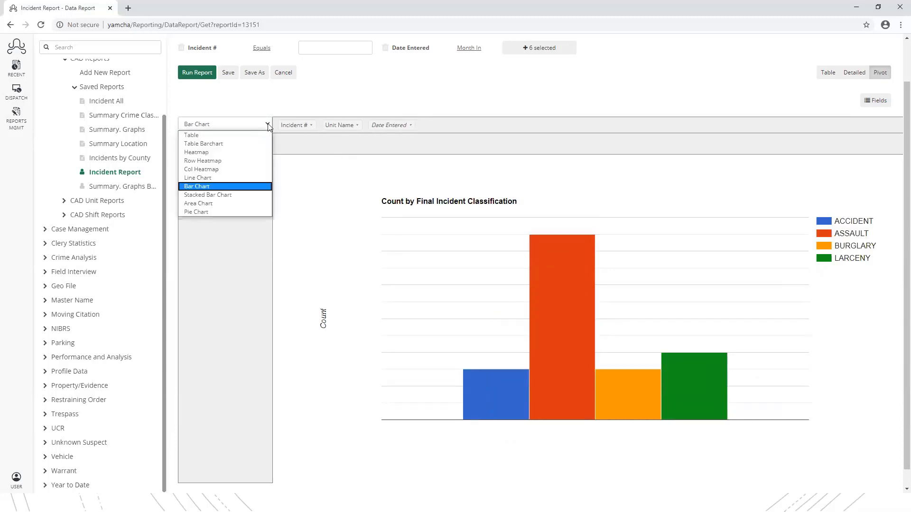
# - Show the counts as a Pie Chart split by Final Incident Classification
pyautogui.click(218, 212)
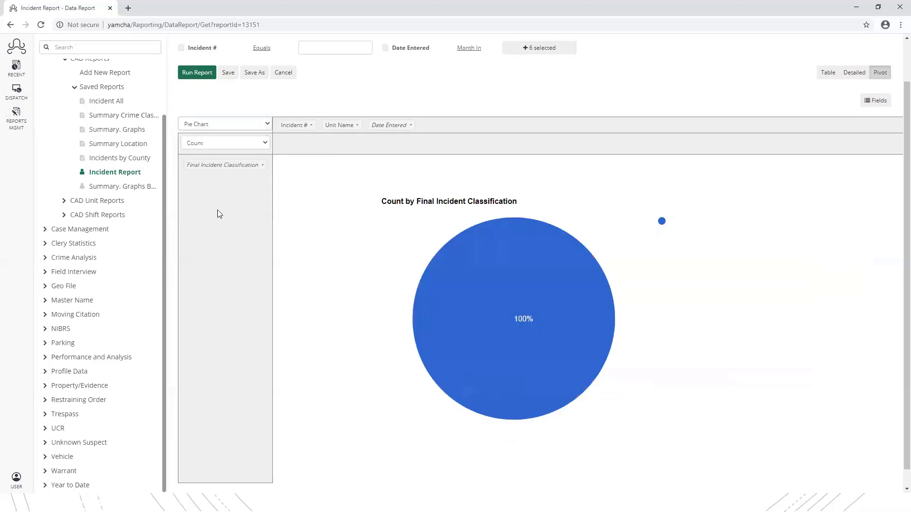
pyautogui.moveTo(461, 291)
pyautogui.moveTo(204, 164); pyautogui.dragTo(253, 191)
pyautogui.moveTo(468, 294)
pyautogui.moveTo(220, 163); pyautogui.dragTo(290, 146)
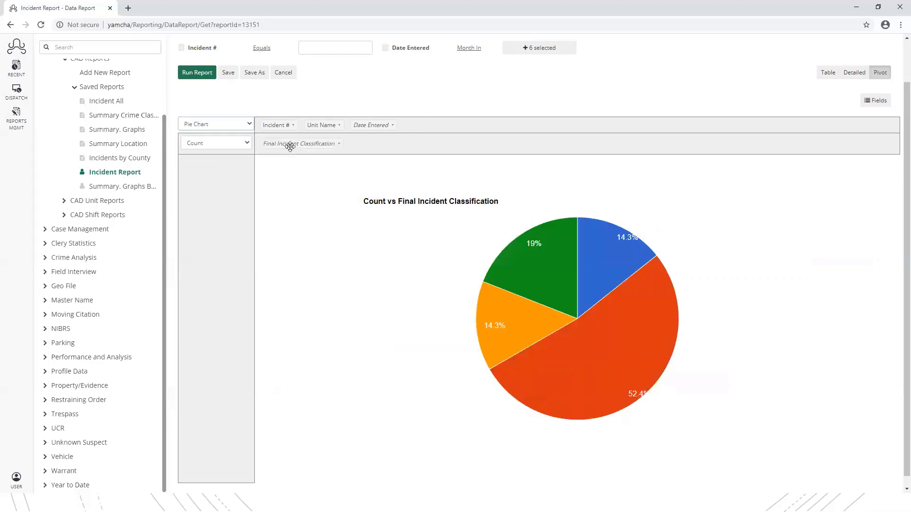
# - Keep the Pie Chart display and inspect slice values like ASSAULT 52.4%
pyautogui.click(240, 124)
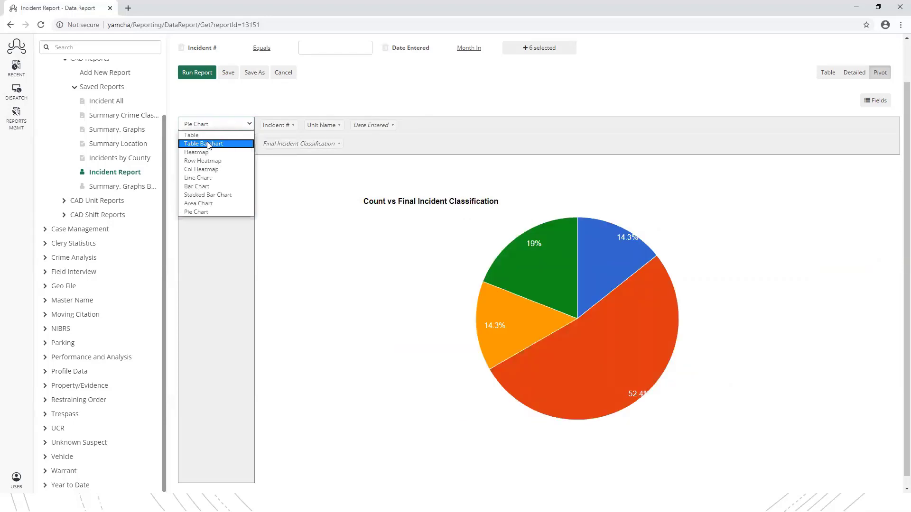
pyautogui.click(195, 214)
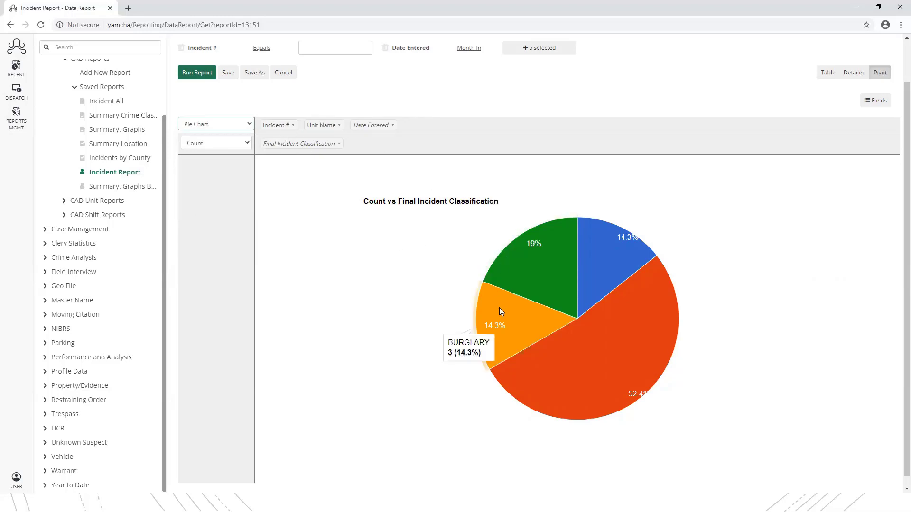
pyautogui.moveTo(551, 279)
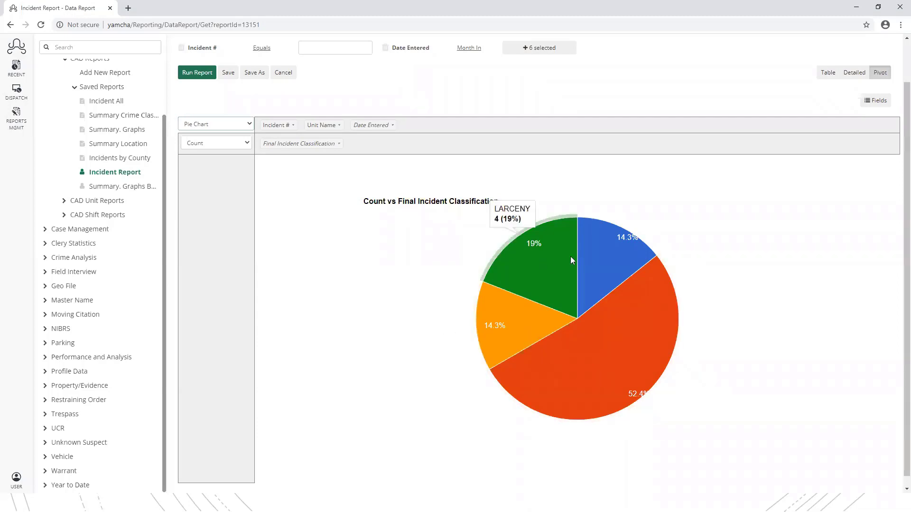
pyautogui.moveTo(550, 253)
pyautogui.moveTo(598, 260)
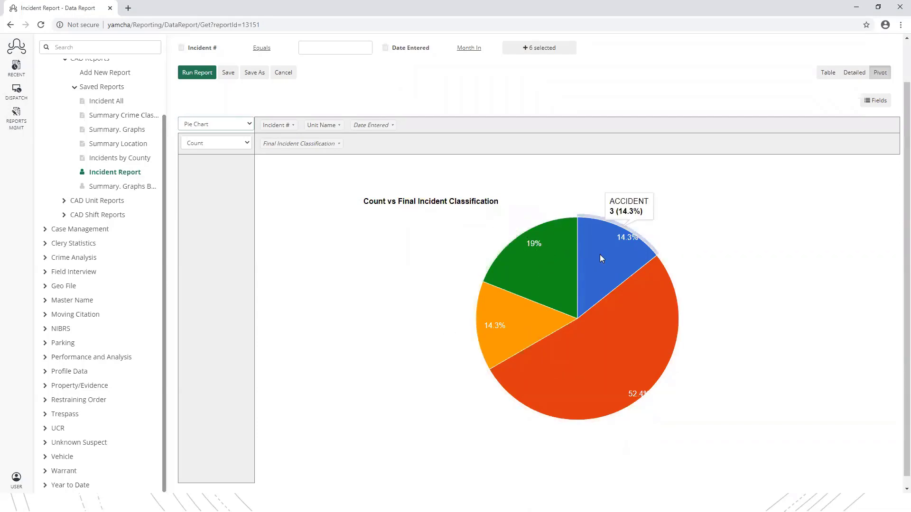